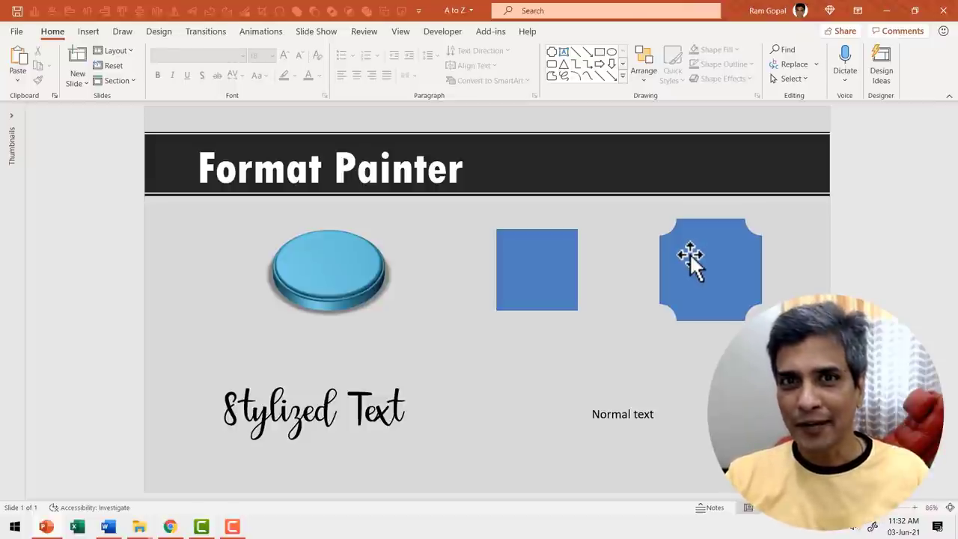
Copy the disc's 3D bevelled light-blue formatting onto the flat blue square with Format Painter
{"action": "left_click", "coordinate": [347, 292]}
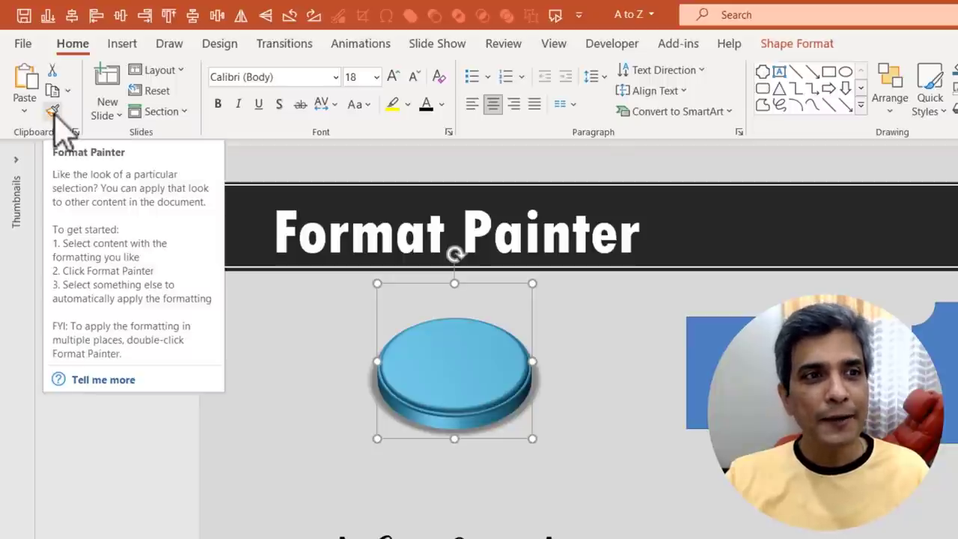
{"action": "left_click", "coordinate": [52, 111]}
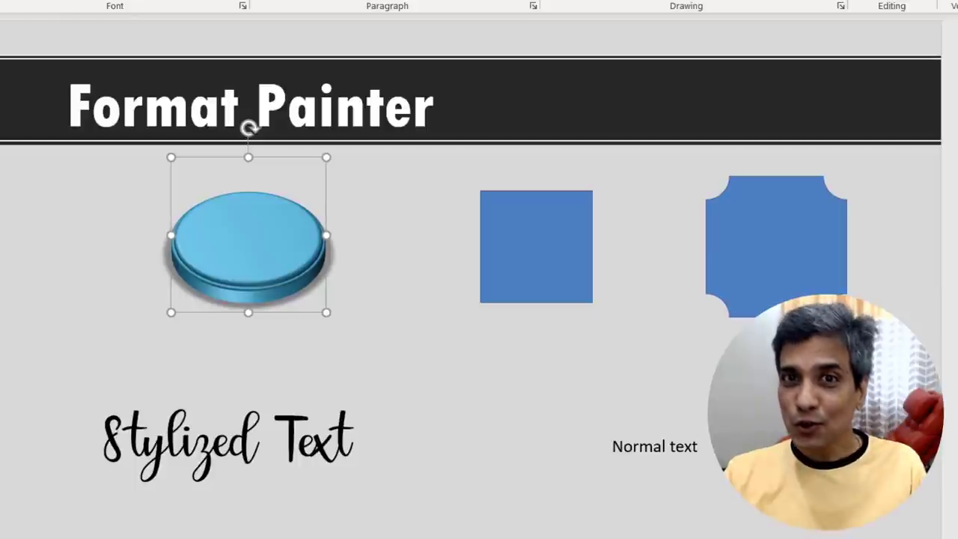
{"action": "left_click", "coordinate": [540, 228]}
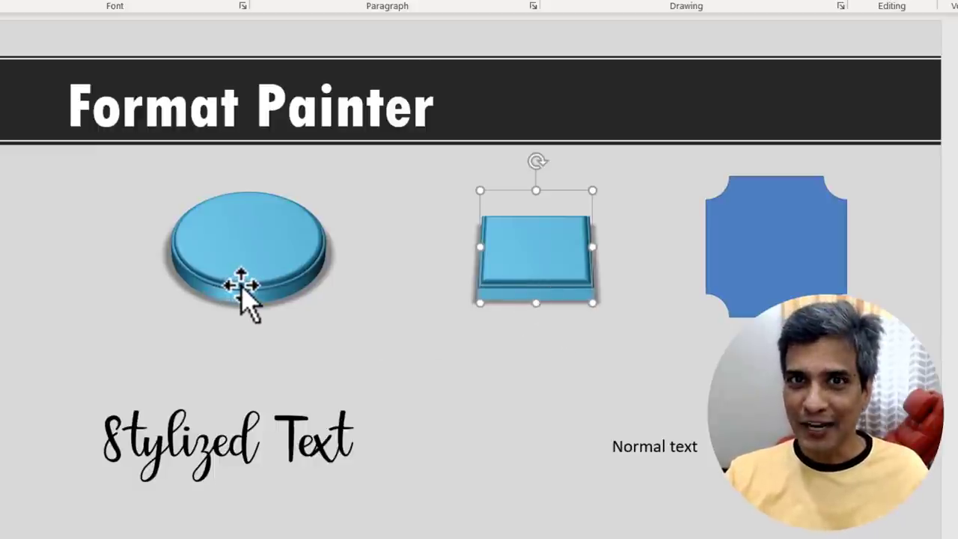
{"action": "left_click", "coordinate": [411, 299]}
Copy the disc's 3D formatting onto the notched blue shape as well
{"action": "left_click", "coordinate": [285, 270]}
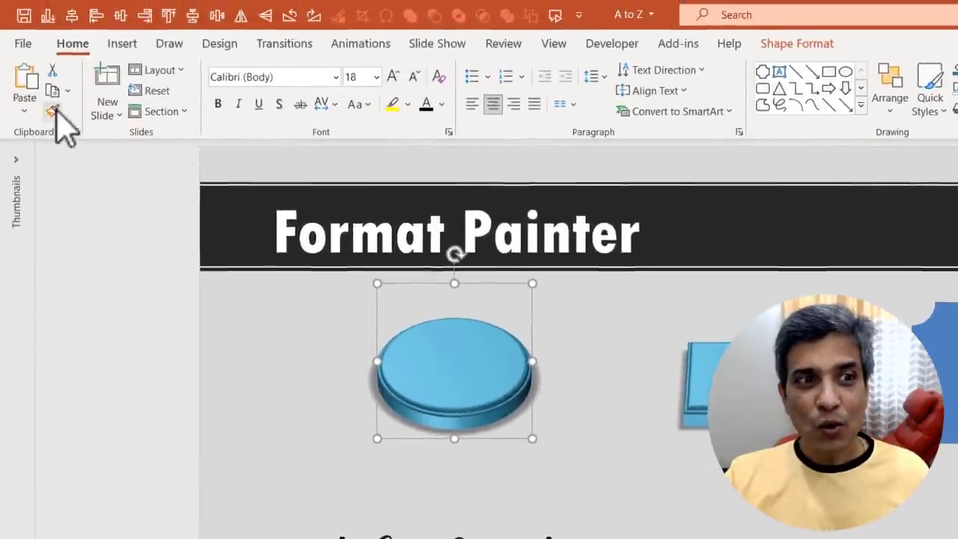
{"action": "left_click", "coordinate": [53, 111]}
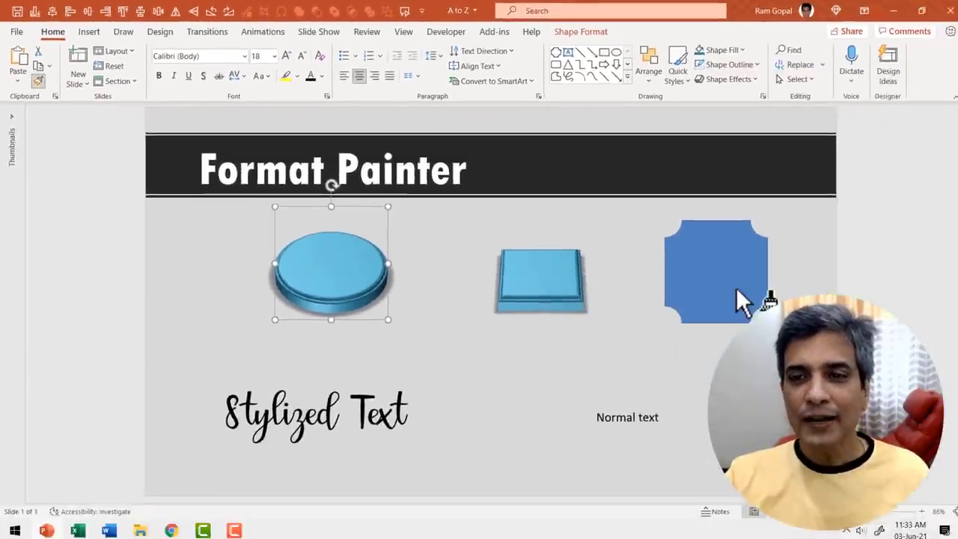
{"action": "left_click", "coordinate": [725, 277]}
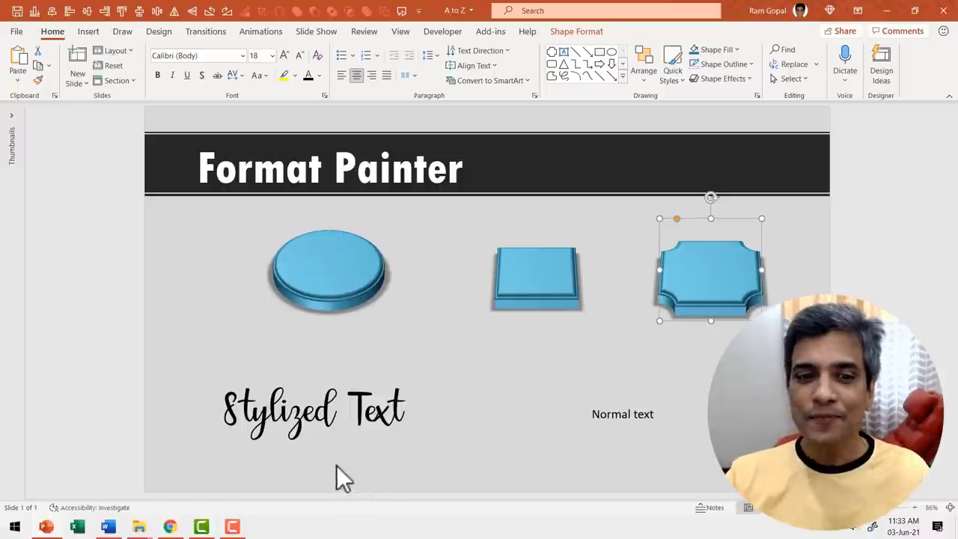
Copy the Stylized Text box's script font onto the Normal text box with Format Painter
{"action": "left_click", "coordinate": [336, 474]}
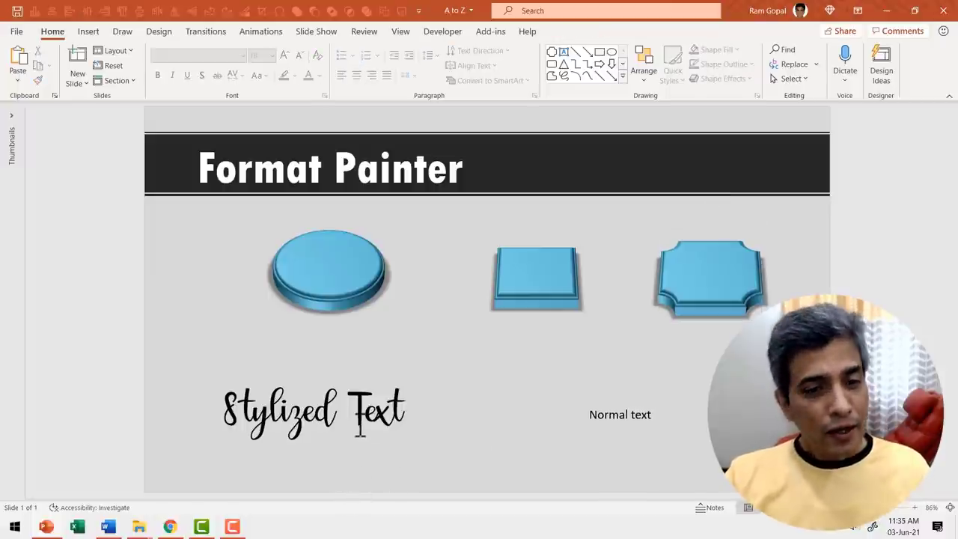
{"action": "left_click", "coordinate": [390, 387]}
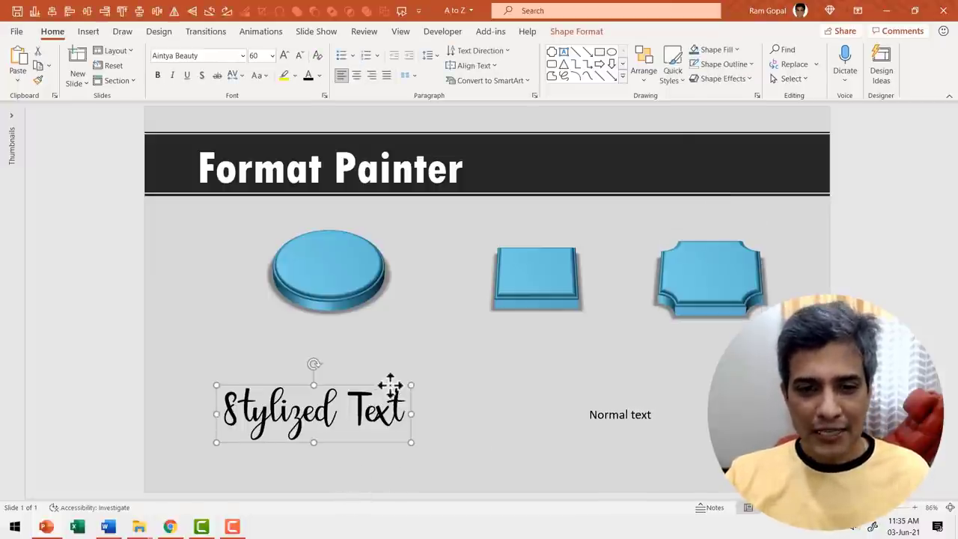
{"action": "left_click", "coordinate": [38, 80]}
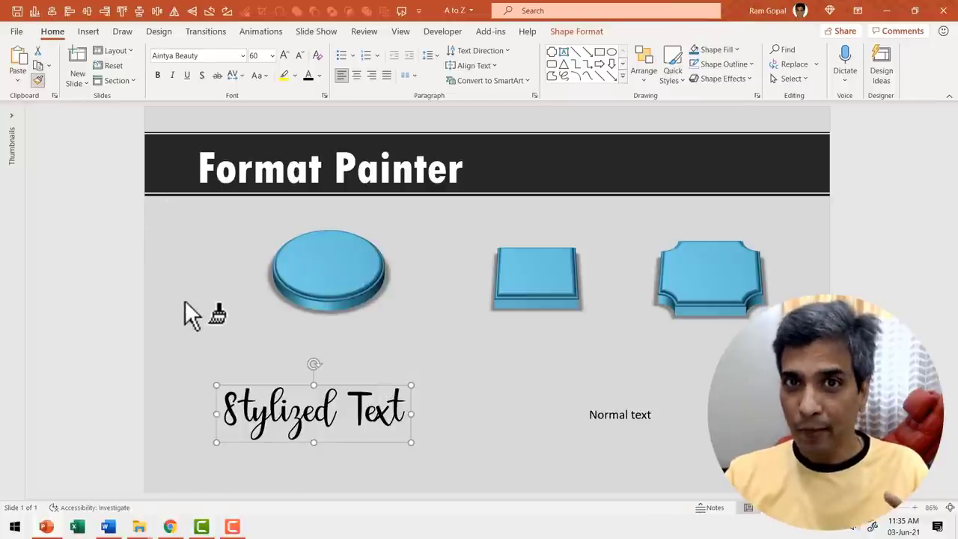
{"action": "left_click", "coordinate": [611, 417]}
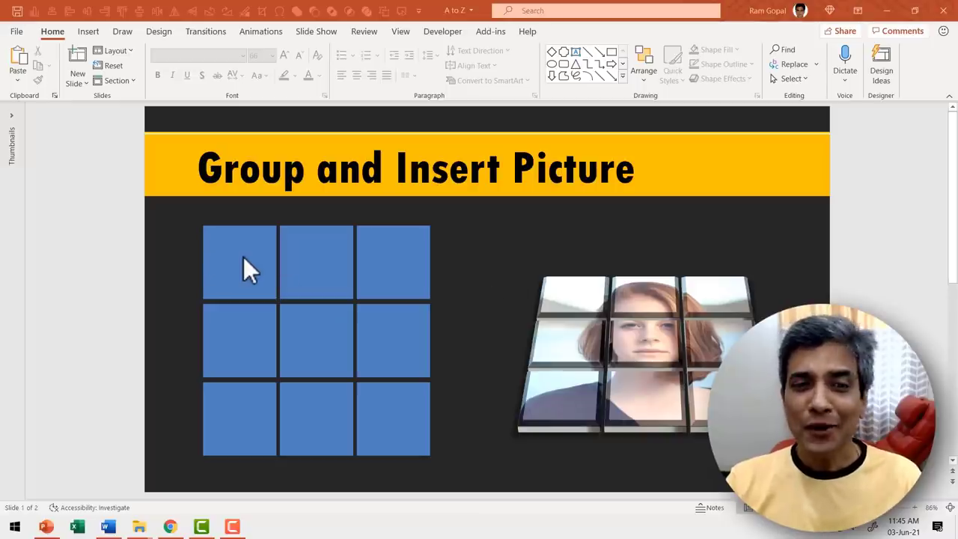
Delete the tiled photo grid from the slide
{"action": "left_click", "coordinate": [242, 256]}
{"action": "left_click", "coordinate": [318, 258]}
{"action": "left_click", "coordinate": [402, 256]}
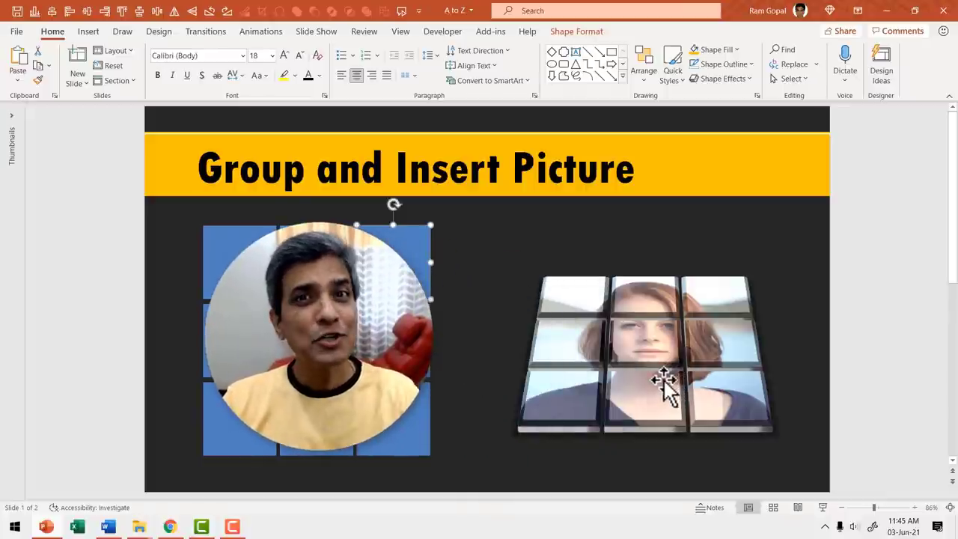
{"action": "left_click", "coordinate": [660, 344]}
{"action": "key", "text": "Delete"}
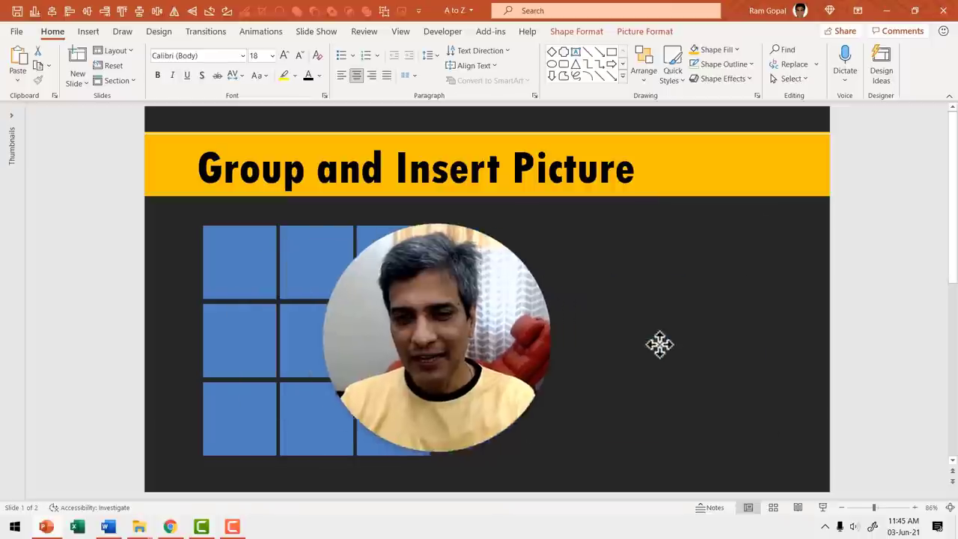
Marquee-select all nine blue squares and group them with Ctrl+G
{"action": "left_click_drag", "start_coordinate": [475, 481], "coordinate": [114, 200]}
{"action": "key", "text": "ctrl+g"}
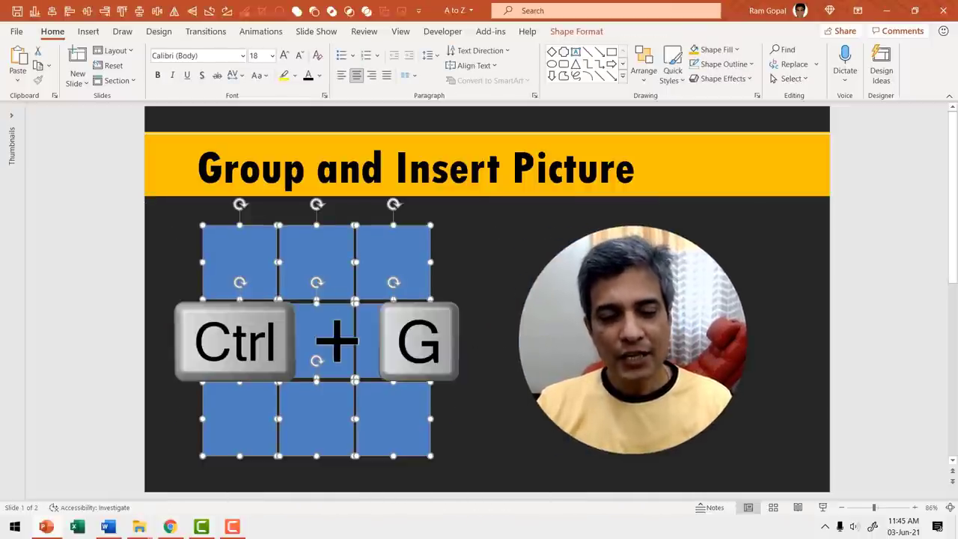
{"action": "key", "text": "ctrl+g"}
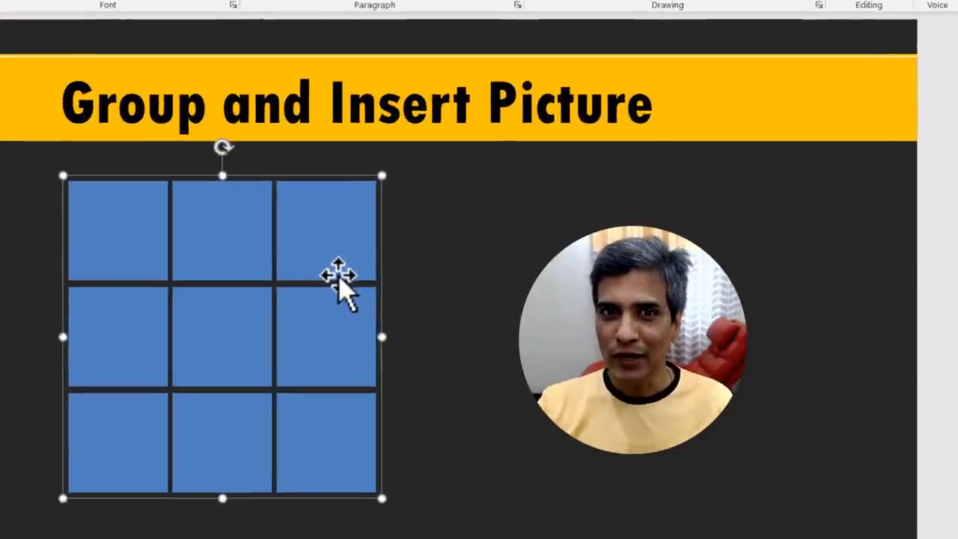
Apply a Perspective 3-D rotation preset to the grouped grid (Y 309.6°)
{"action": "right_click", "coordinate": [403, 295]}
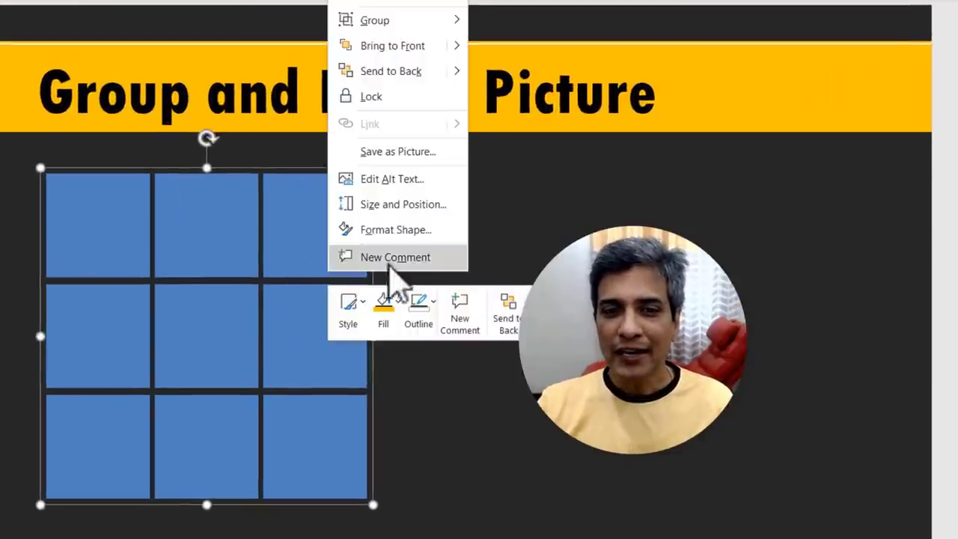
{"action": "left_click", "coordinate": [416, 230]}
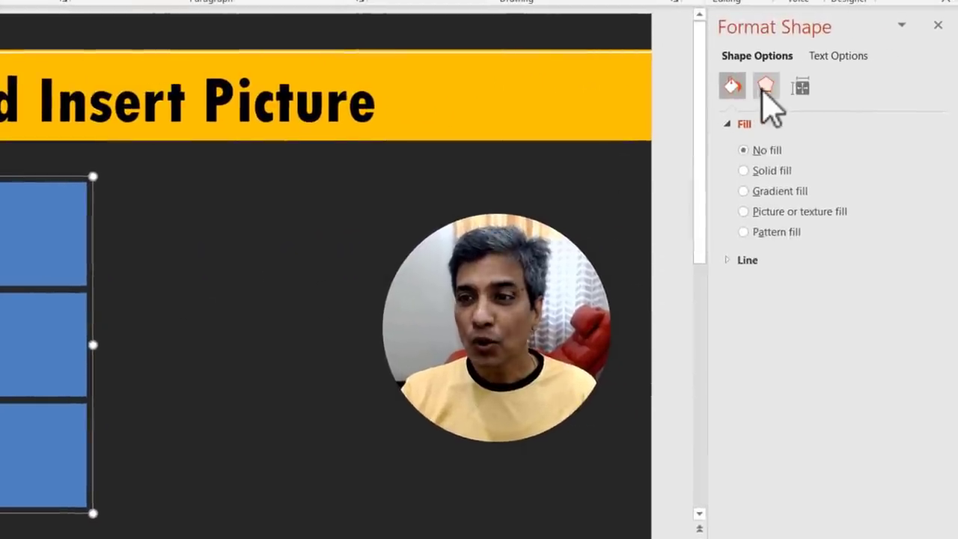
{"action": "left_click", "coordinate": [766, 87]}
{"action": "left_click", "coordinate": [728, 213]}
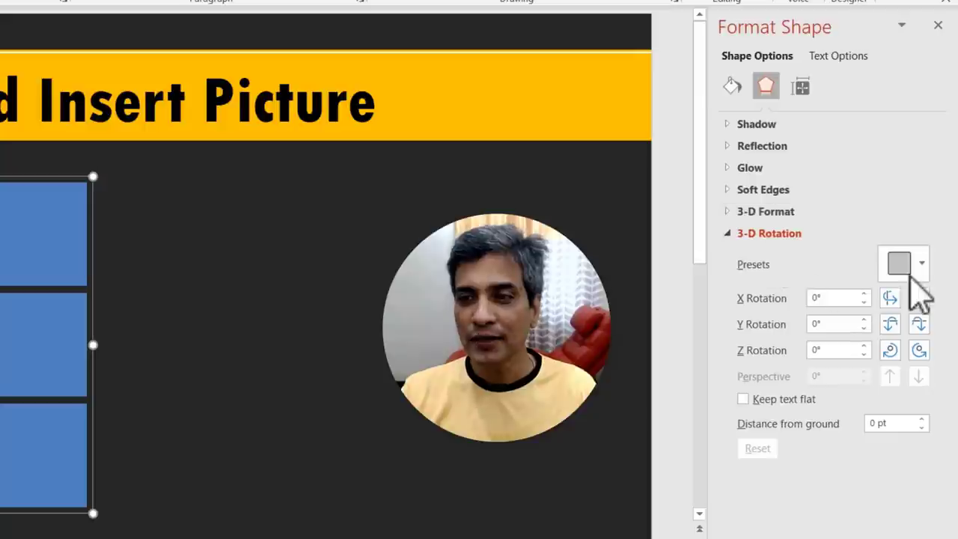
{"action": "left_click", "coordinate": [915, 268]}
{"action": "left_click", "coordinate": [865, 232]}
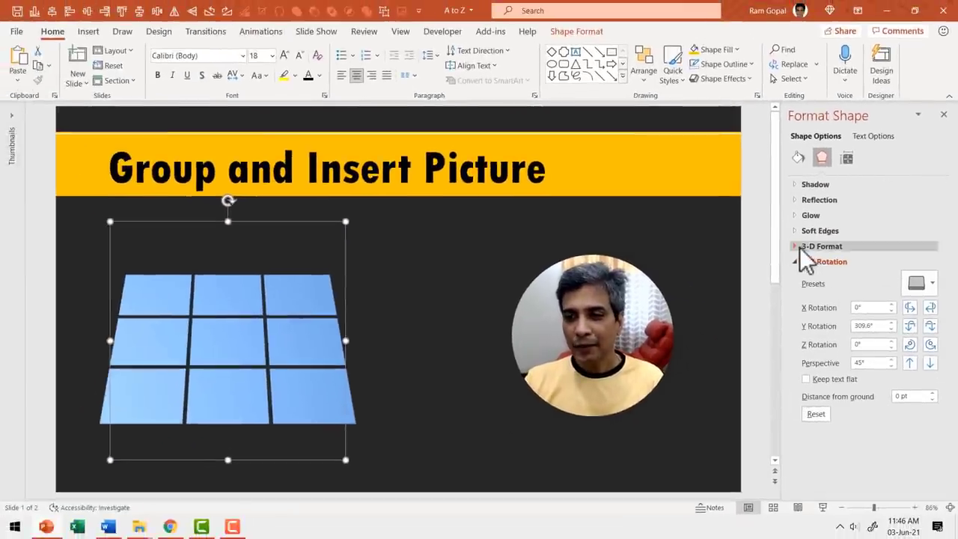
Give the grid tiles a 6 pt top bevel in 3-D Format
{"action": "left_click", "coordinate": [808, 246]}
{"action": "left_click", "coordinate": [825, 281]}
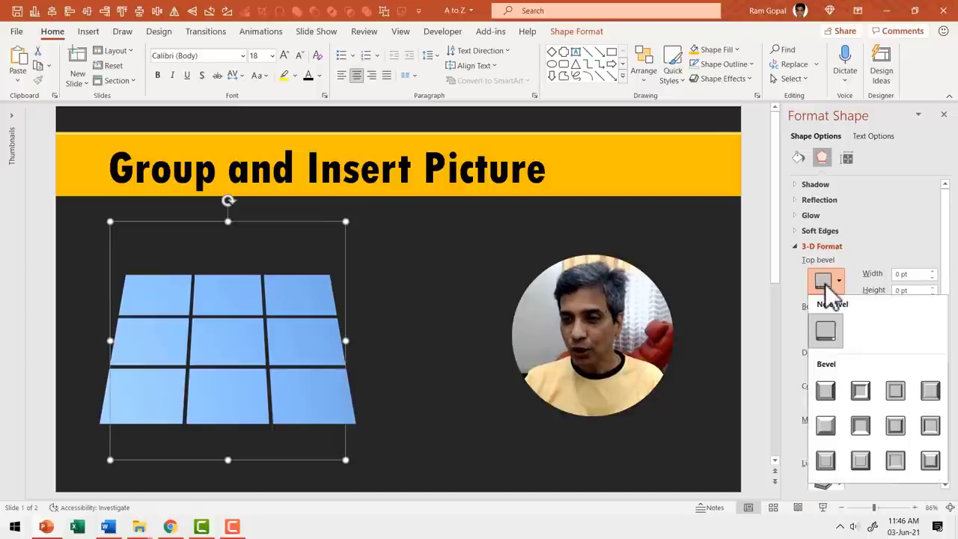
{"action": "left_click", "coordinate": [826, 426]}
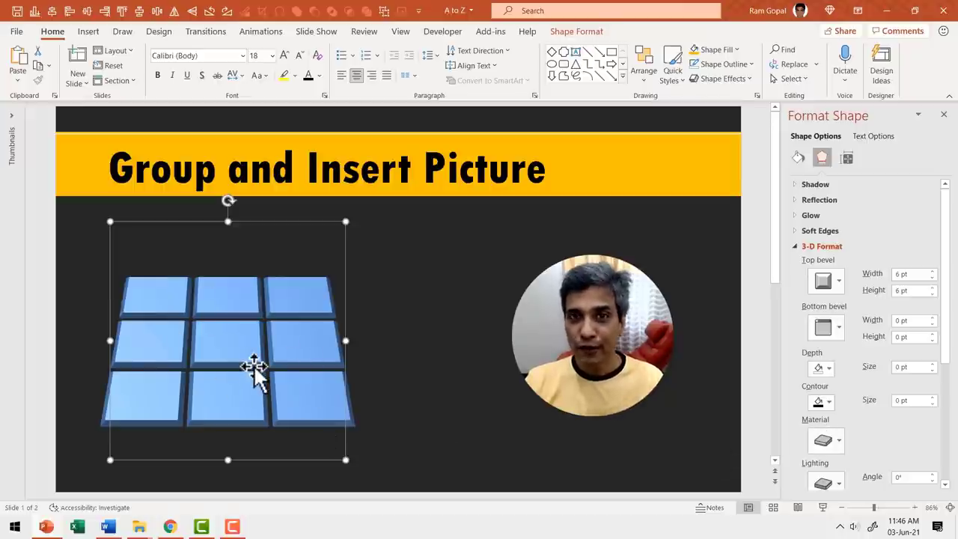
Cut the portrait photo from slide 2 to the clipboard and return to slide 1
{"action": "key", "text": "Page_Down"}
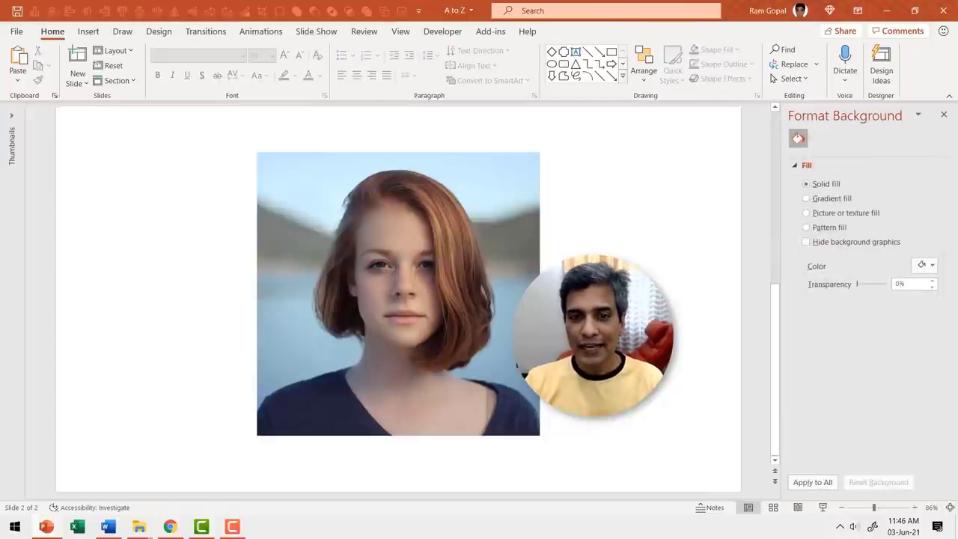
{"action": "left_click", "coordinate": [440, 290]}
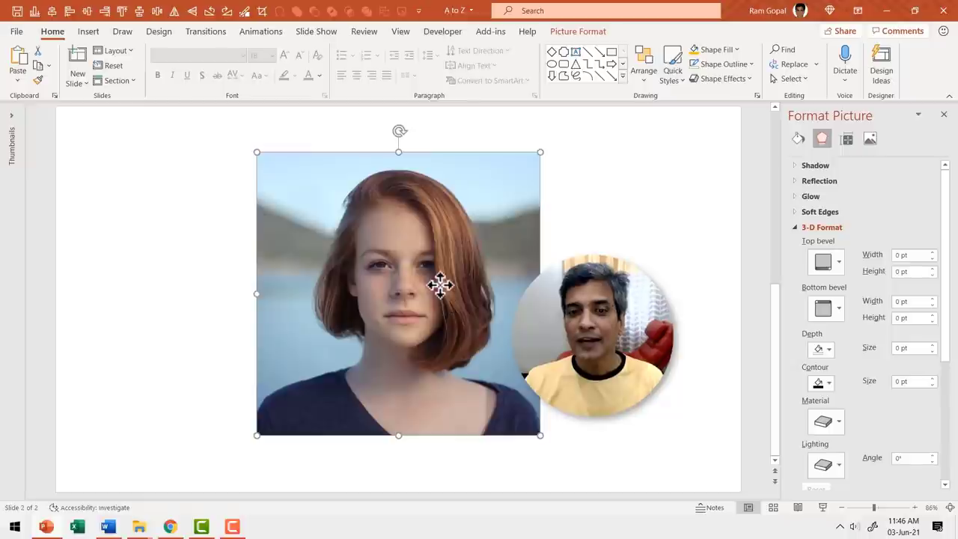
{"action": "right_click", "coordinate": [440, 284]}
{"action": "left_click", "coordinate": [486, 11]}
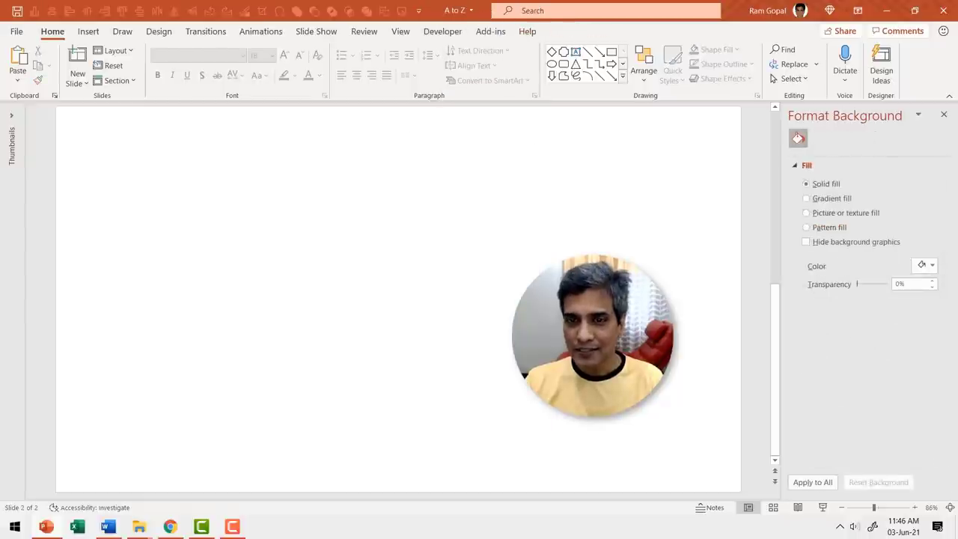
{"action": "key", "text": "Page_Up"}
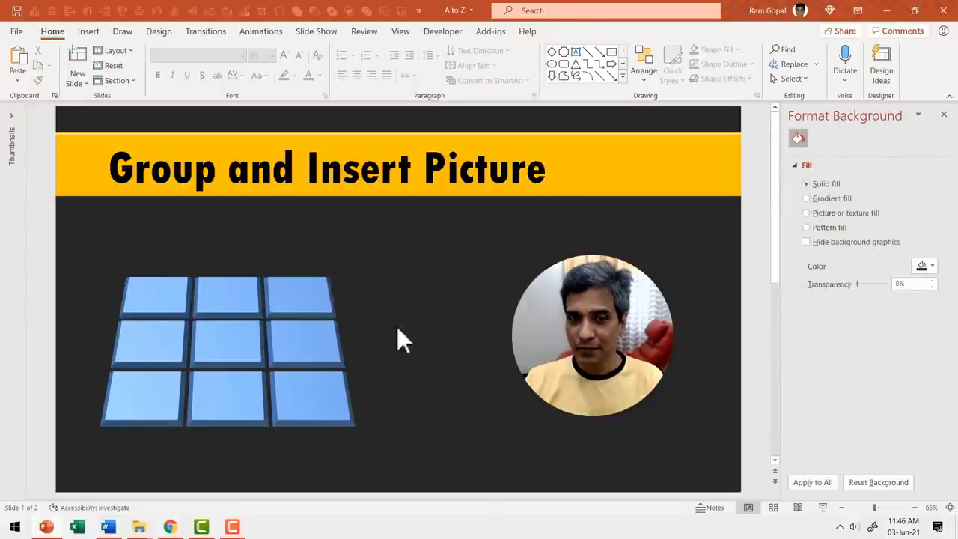
Fill the grouped tiles with the clipboard picture using Picture or texture fill
{"action": "left_click", "coordinate": [296, 345]}
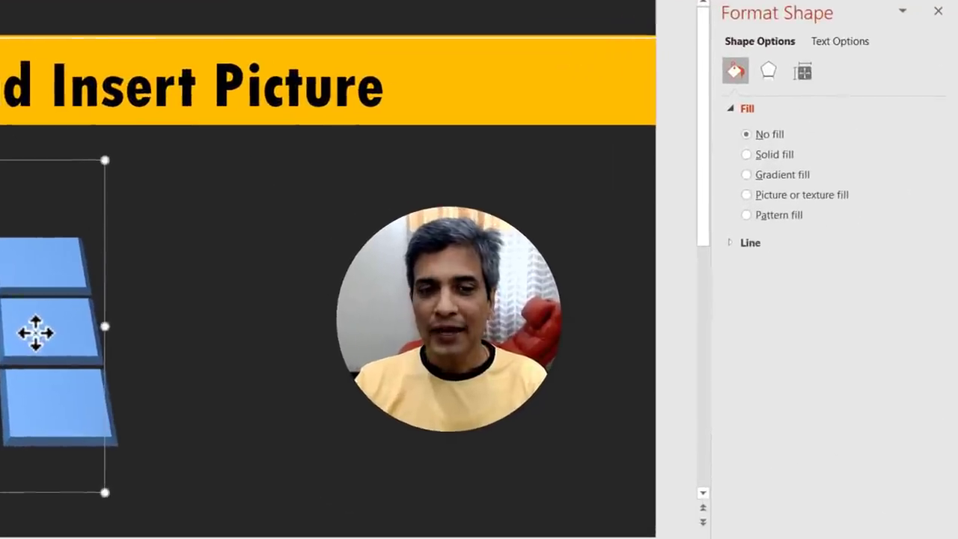
{"action": "right_click", "coordinate": [291, 344]}
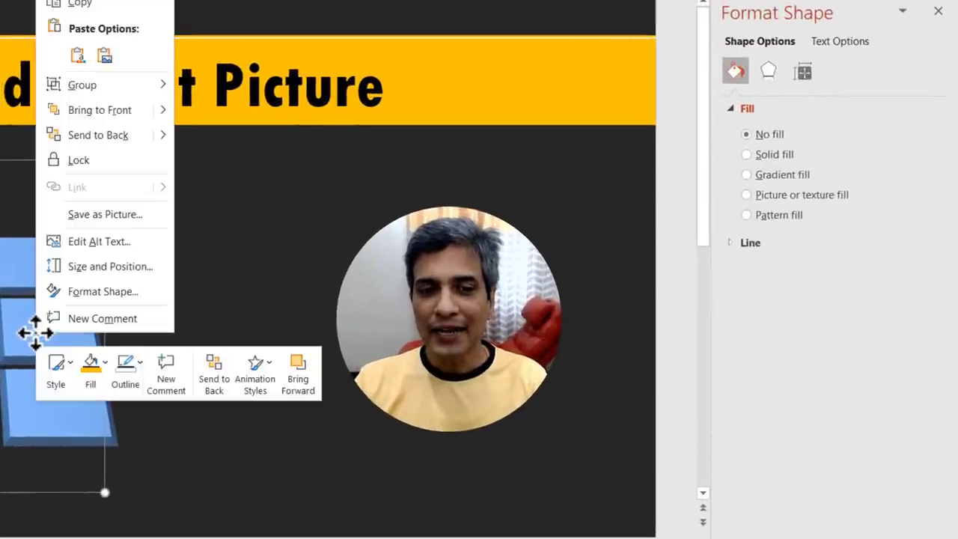
{"action": "left_click", "coordinate": [114, 300]}
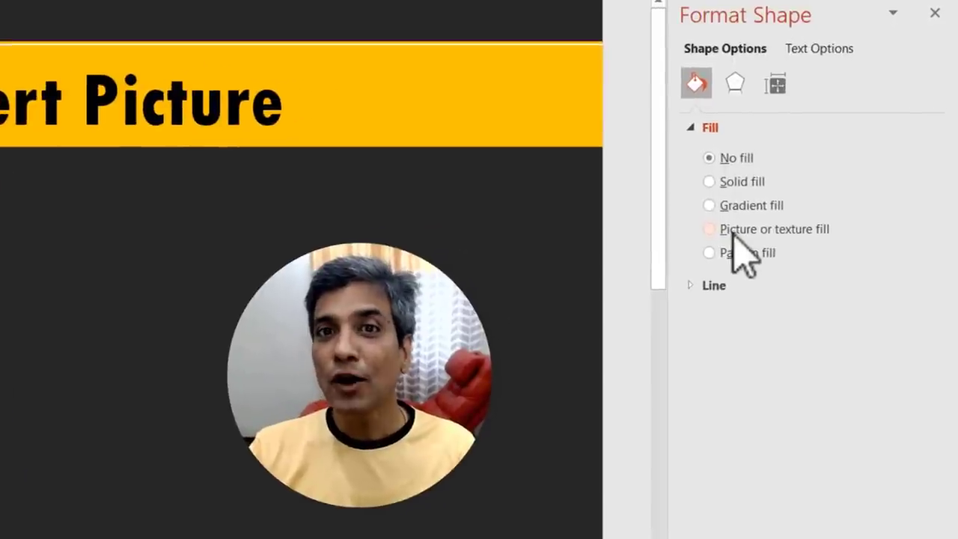
{"action": "left_click", "coordinate": [732, 231]}
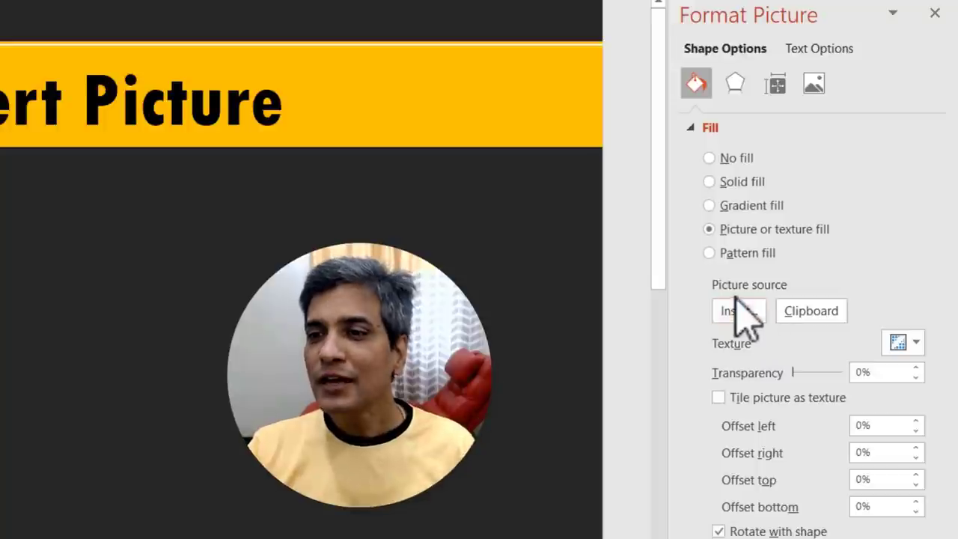
{"action": "left_click", "coordinate": [811, 313]}
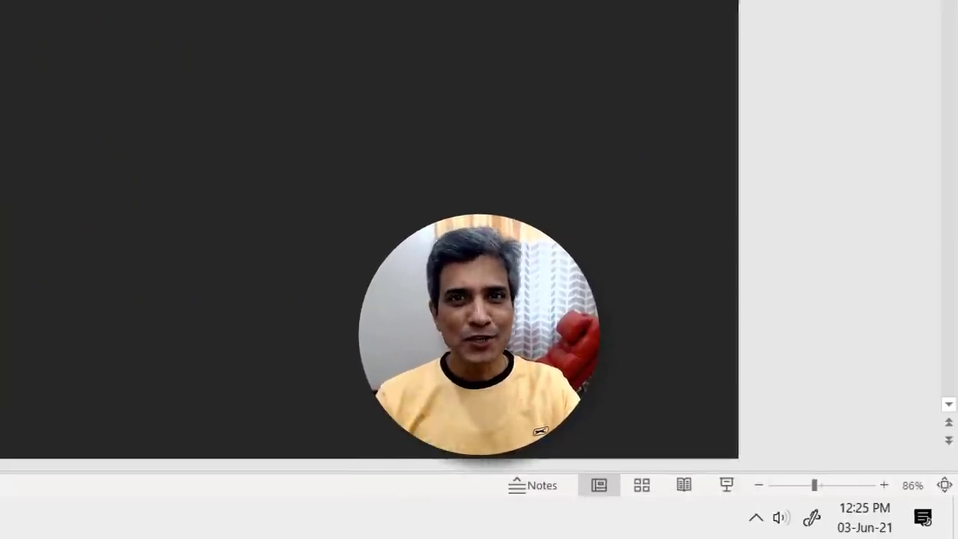
In Slide Sorter, hide slide 3 'Slide to be Hidden' and start the show from slide 1
{"action": "left_click", "coordinate": [642, 486]}
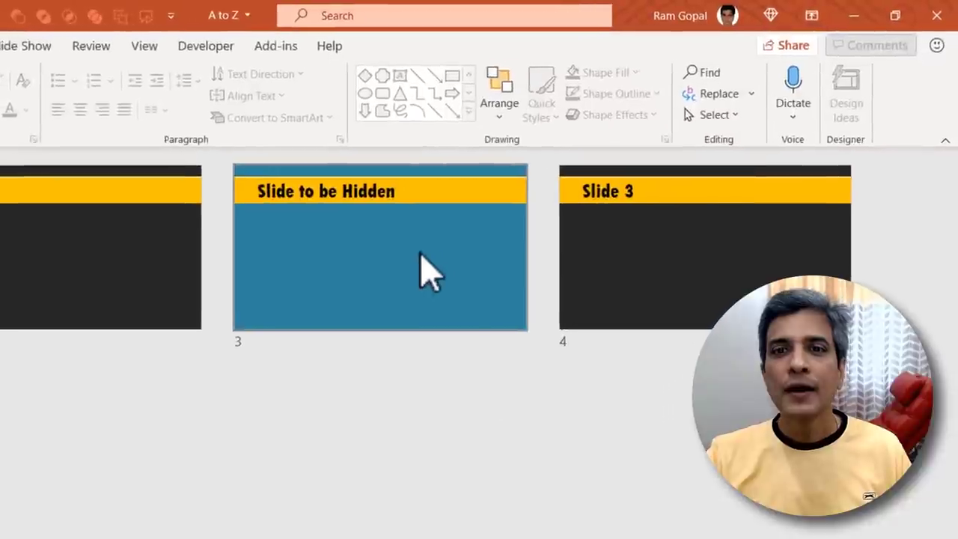
{"action": "left_click", "coordinate": [417, 254]}
{"action": "right_click", "coordinate": [417, 254]}
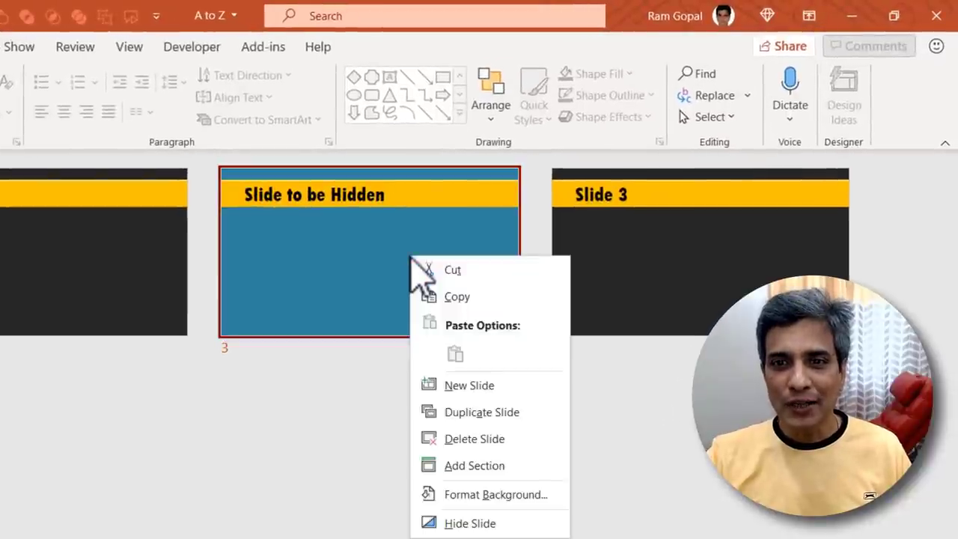
{"action": "left_click", "coordinate": [483, 524]}
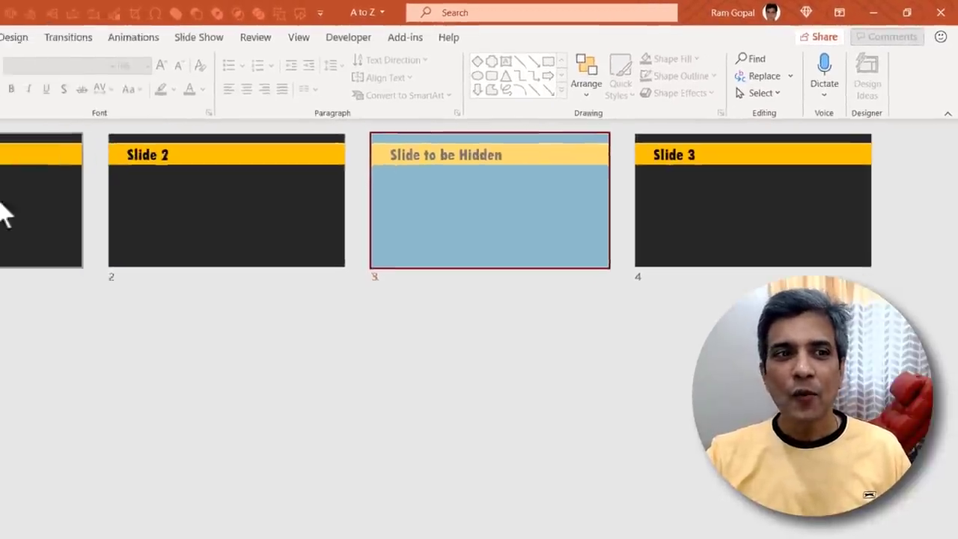
{"action": "left_click", "coordinate": [144, 168]}
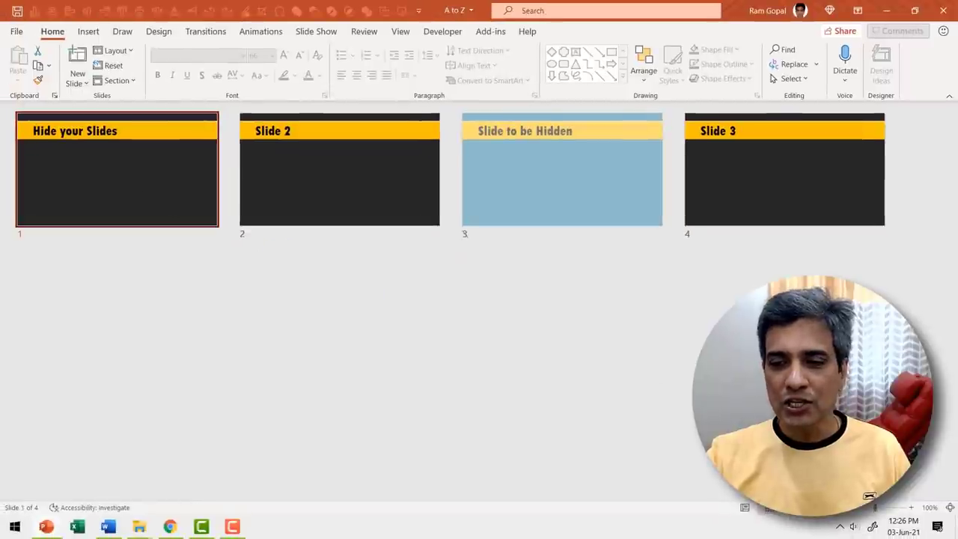
{"action": "left_click", "coordinate": [819, 519]}
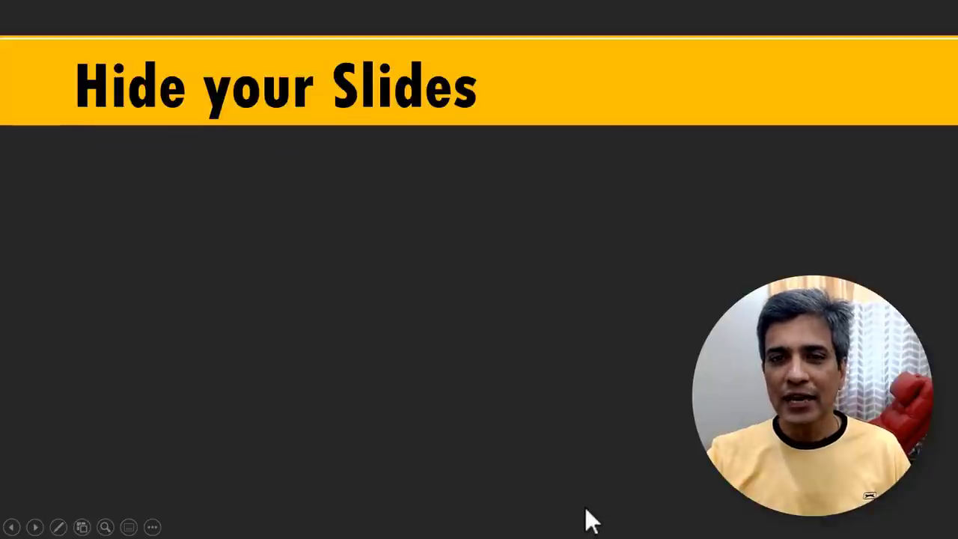
Advance the slide show, skipping the hidden slide
{"action": "left_click", "coordinate": [585, 437]}
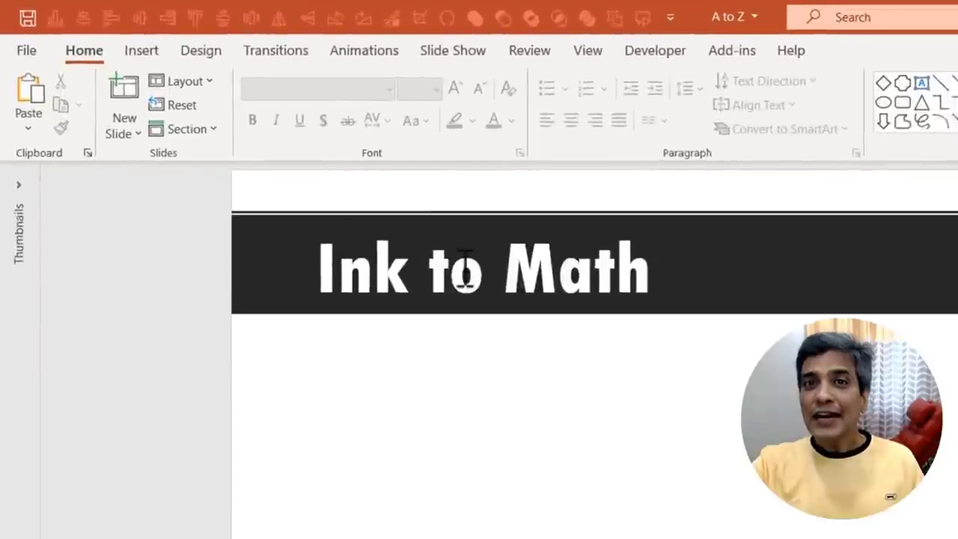
Check Draw under Main Tabs in Customize the Ribbon and confirm with OK
{"action": "right_click", "coordinate": [452, 48]}
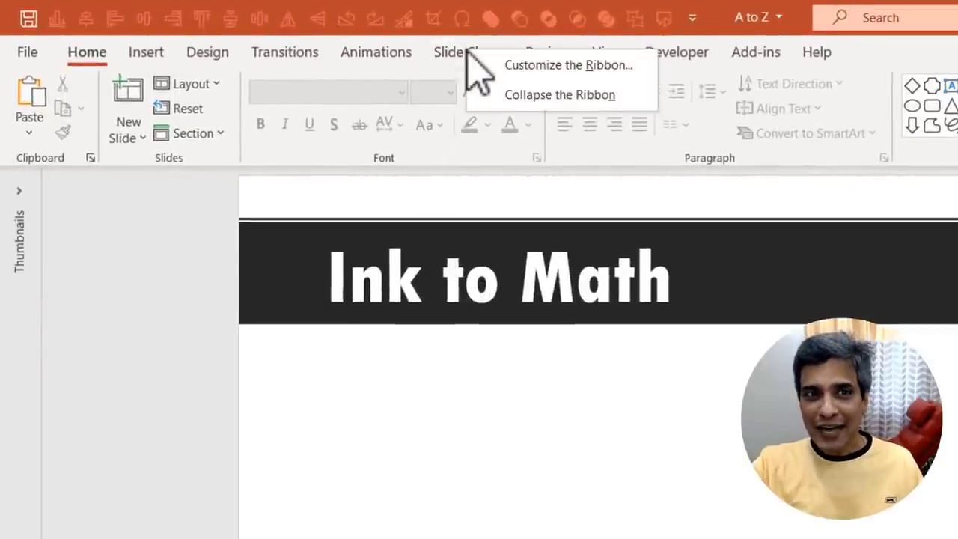
{"action": "left_click", "coordinate": [530, 65]}
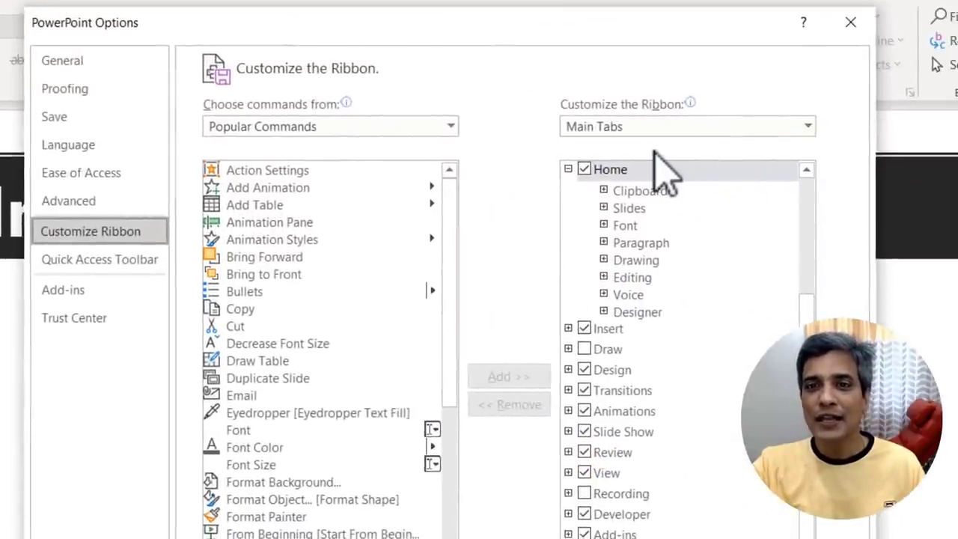
{"action": "mouse_move", "coordinate": [679, 105]}
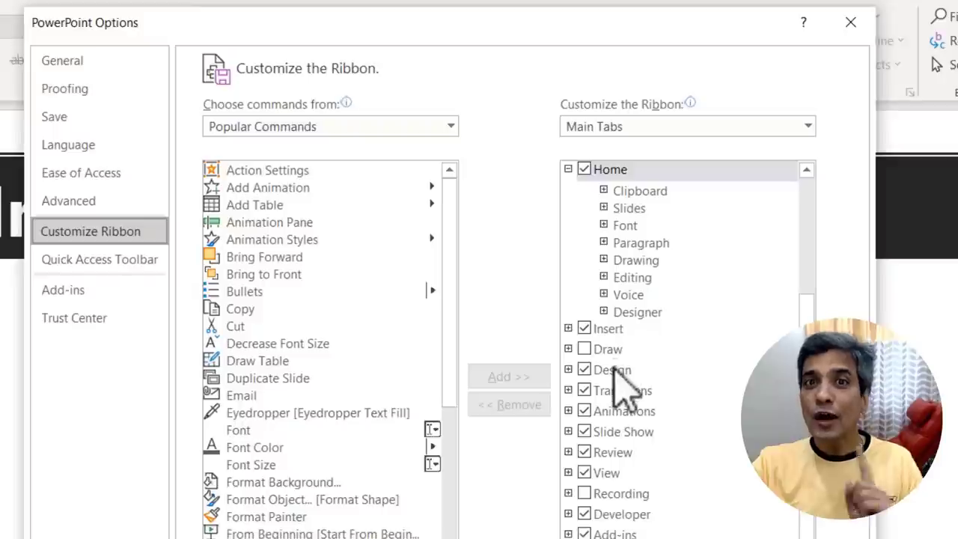
{"action": "left_click", "coordinate": [585, 349]}
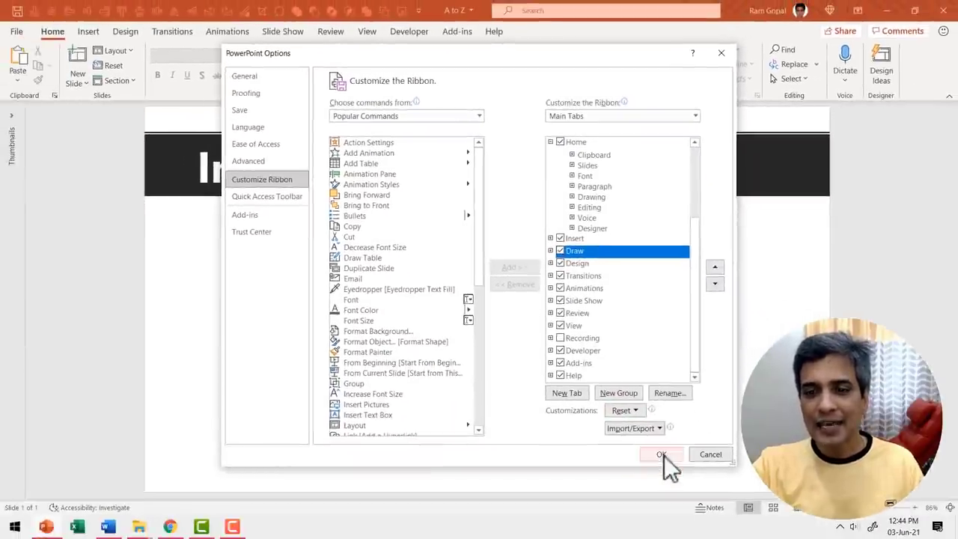
{"action": "left_click", "coordinate": [664, 455]}
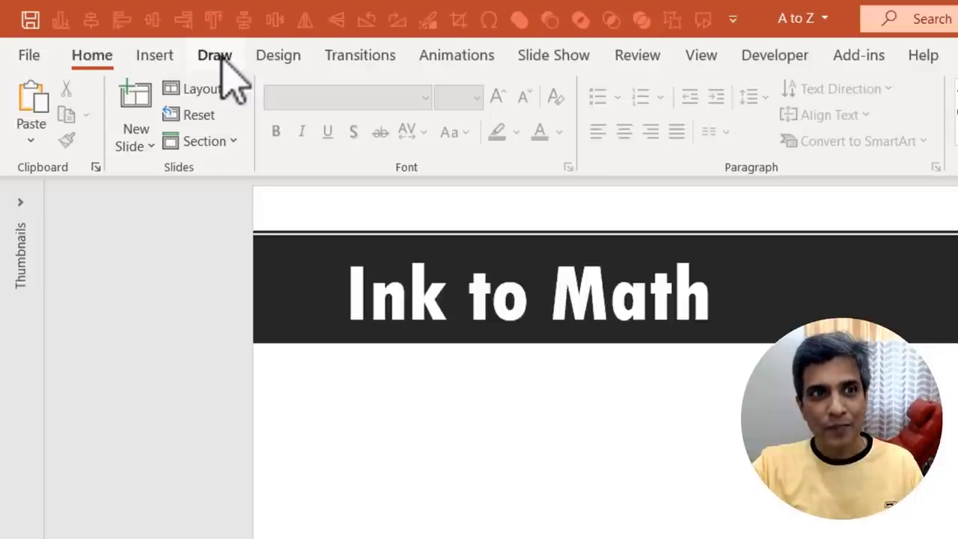
With the Draw tab's black pen, handwrite (a+b)^2 = a^2 + b^2 + 2ab on the slide
{"action": "left_click", "coordinate": [221, 57]}
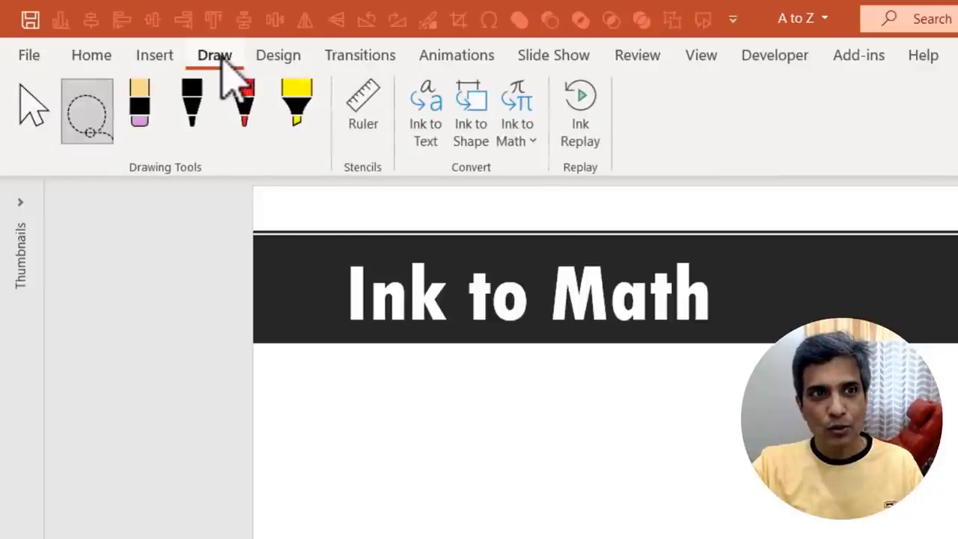
{"action": "left_click", "coordinate": [189, 121]}
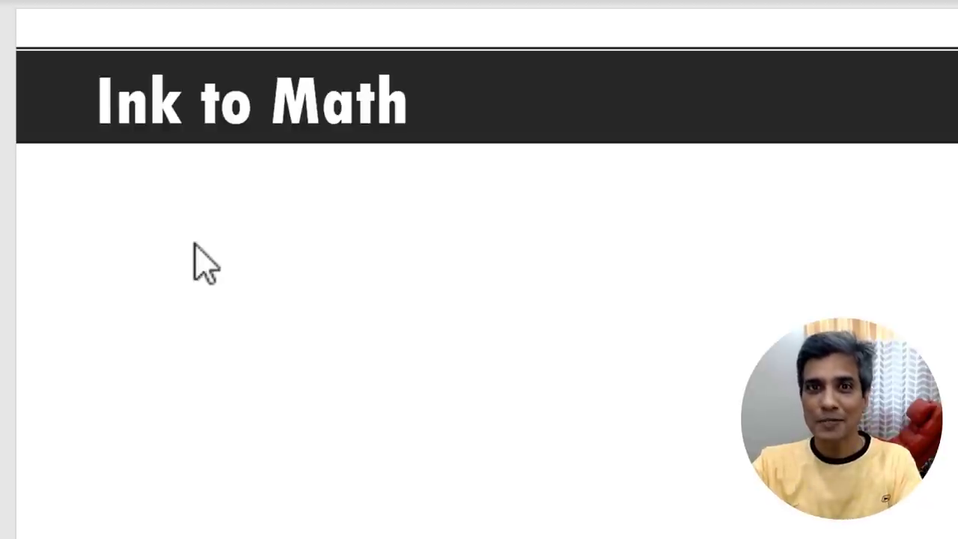
{"action": "left_click_drag", "start_coordinate": [154, 208], "coordinate": [145, 270]}
{"action": "left_click_drag", "start_coordinate": [168, 237], "coordinate": [188, 240]}
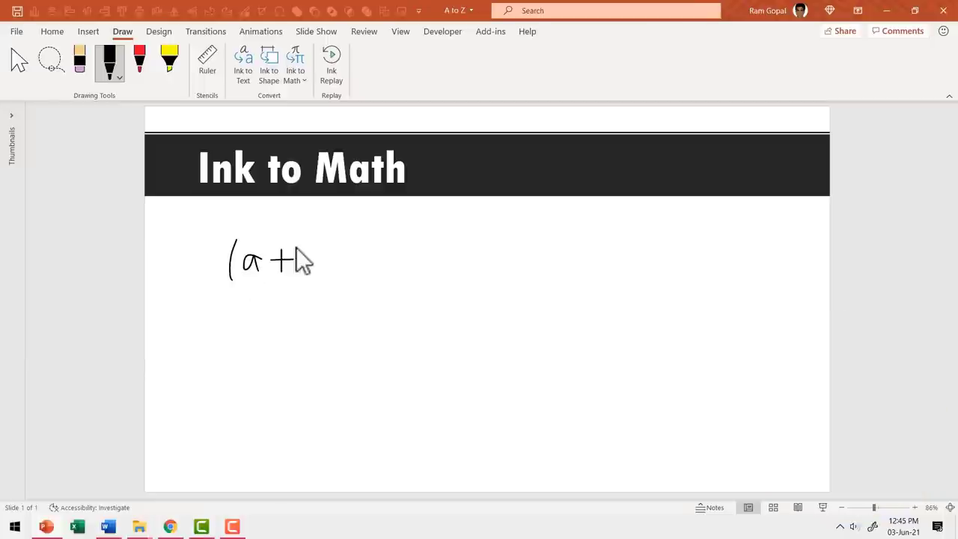
{"action": "left_click_drag", "start_coordinate": [298, 243], "coordinate": [299, 267]}
{"action": "left_click_drag", "start_coordinate": [320, 240], "coordinate": [322, 274]}
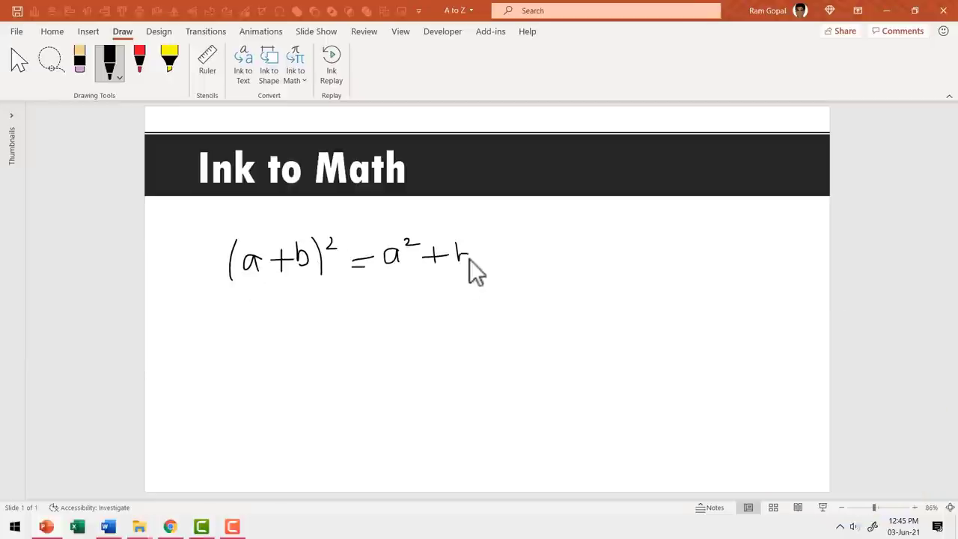
{"action": "left_click_drag", "start_coordinate": [482, 241], "coordinate": [489, 248]}
{"action": "left_click_drag", "start_coordinate": [501, 255], "coordinate": [524, 256]}
{"action": "mouse_move", "coordinate": [514, 247]}
{"action": "left_mouse_down"}
{"action": "mouse_move", "coordinate": [515, 266]}
{"action": "mouse_move", "coordinate": [591, 255]}
{"action": "left_mouse_up"}
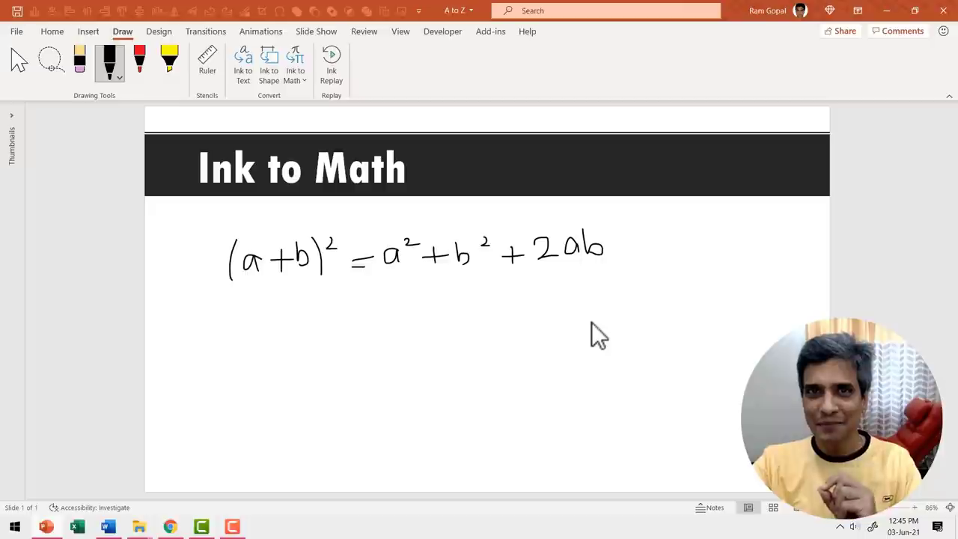
Lasso the handwritten ink and convert it with Ink to Math into (a + b)² = a² + b² + 2ab
{"action": "left_click", "coordinate": [56, 65]}
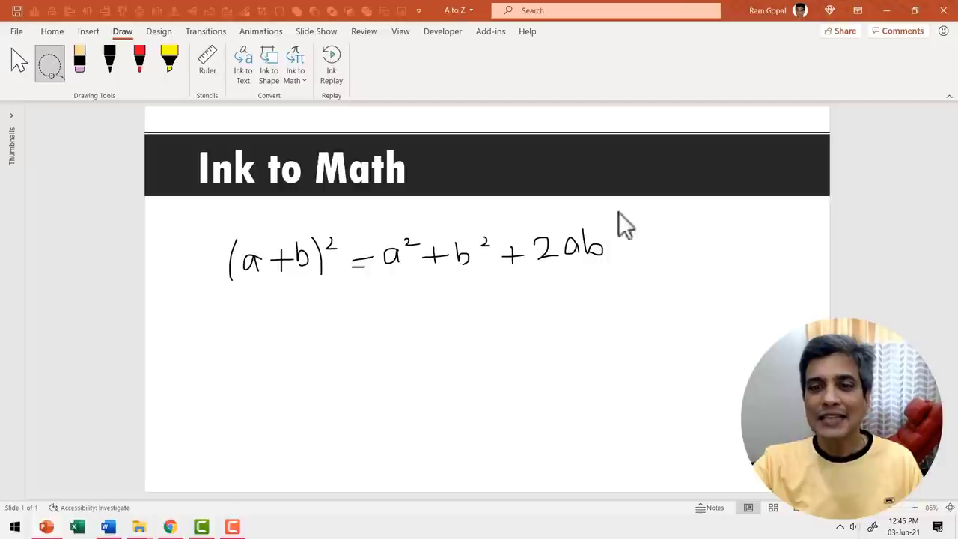
{"action": "mouse_move", "coordinate": [590, 212]}
{"action": "left_mouse_down"}
{"action": "mouse_move", "coordinate": [346, 212]}
{"action": "mouse_move", "coordinate": [188, 237]}
{"action": "mouse_move", "coordinate": [294, 310]}
{"action": "mouse_move", "coordinate": [651, 304]}
{"action": "left_mouse_up"}
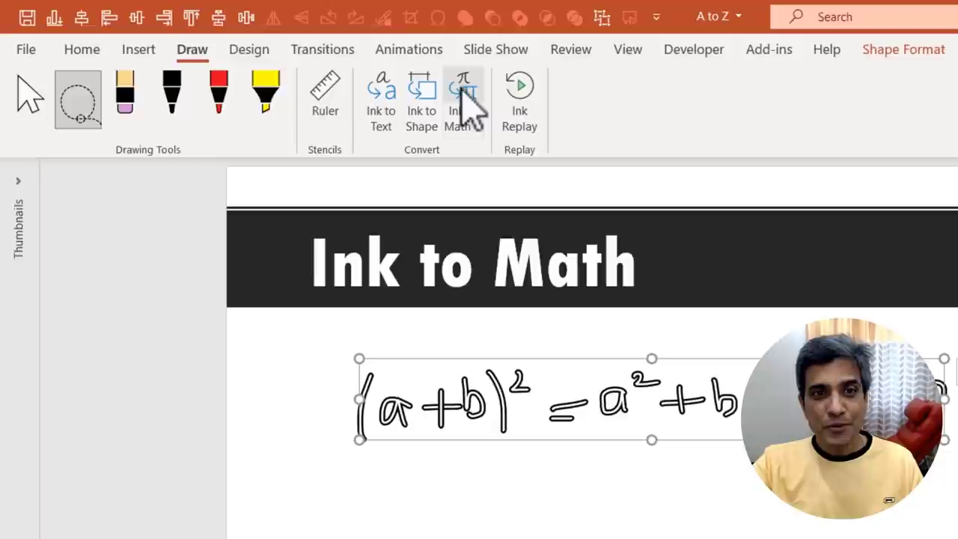
{"action": "left_click", "coordinate": [461, 89]}
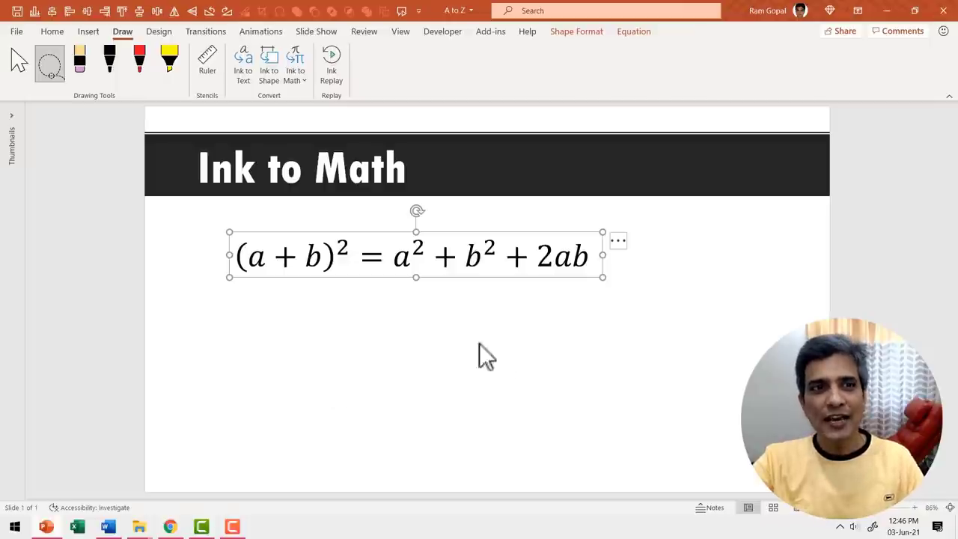
Sketch a rectangle below the equation with the black pen, lasso it, and apply Ink to Shape
{"action": "left_click", "coordinate": [110, 66]}
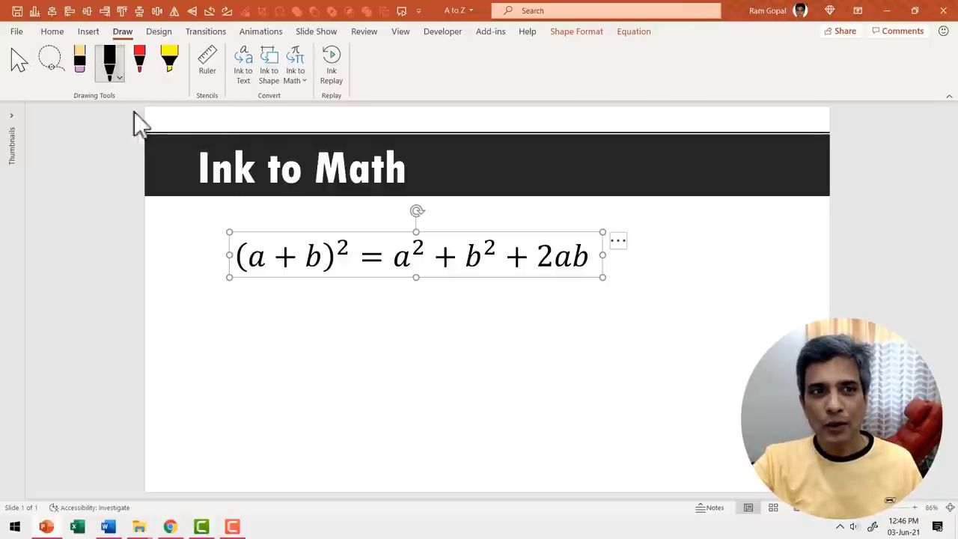
{"action": "mouse_move", "coordinate": [308, 317]}
{"action": "left_mouse_down"}
{"action": "mouse_move", "coordinate": [365, 316]}
{"action": "mouse_move", "coordinate": [366, 354]}
{"action": "left_mouse_up"}
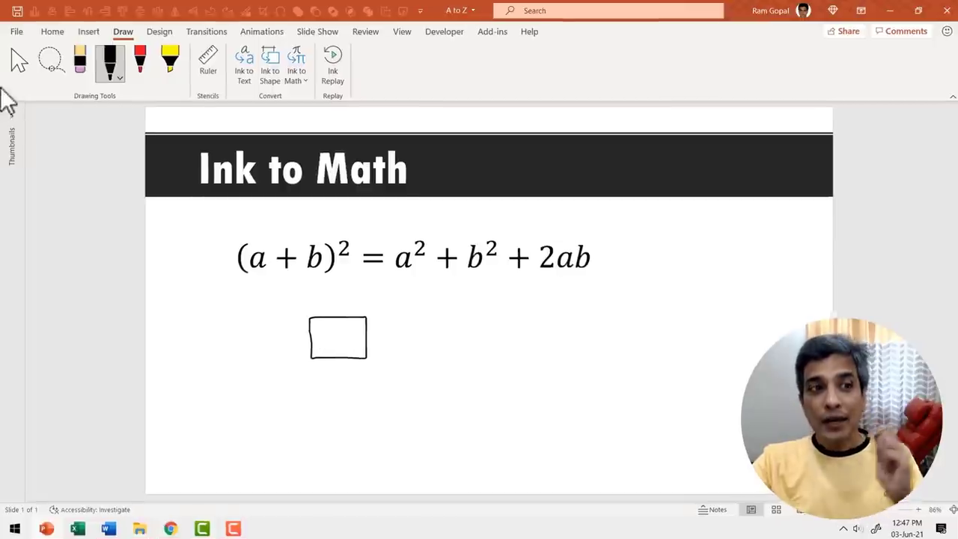
{"action": "left_click", "coordinate": [51, 62]}
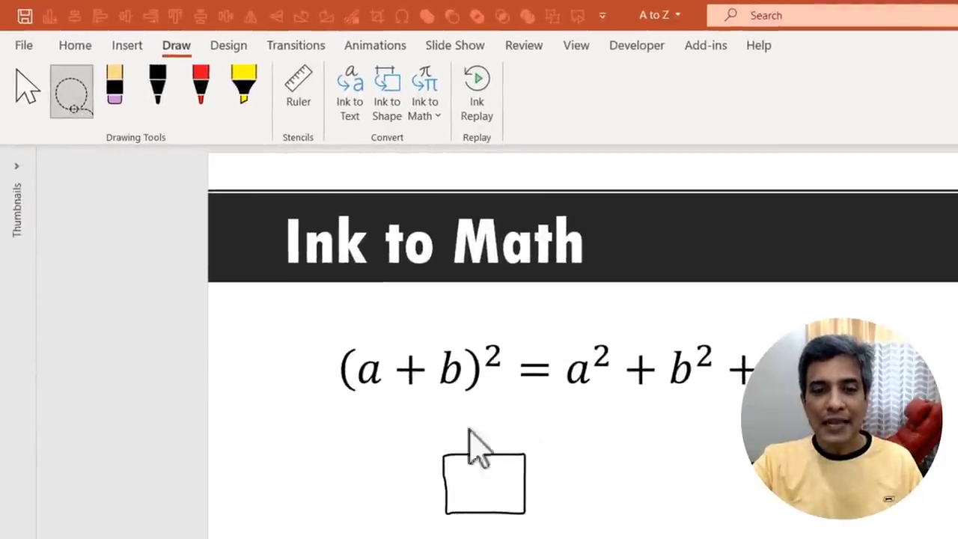
{"action": "mouse_move", "coordinate": [471, 434]}
{"action": "left_mouse_down"}
{"action": "mouse_move", "coordinate": [406, 535]}
{"action": "mouse_move", "coordinate": [534, 470]}
{"action": "left_mouse_up"}
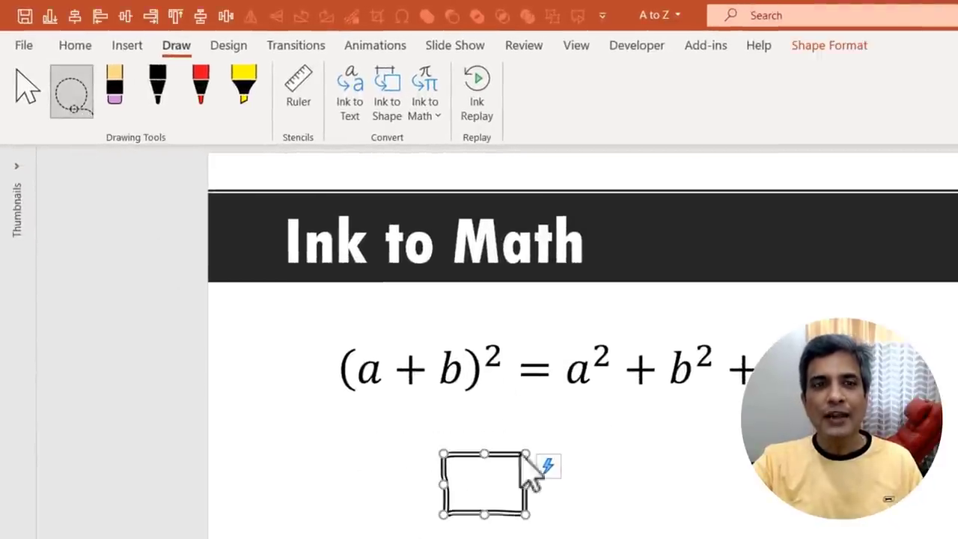
{"action": "left_click", "coordinate": [390, 86]}
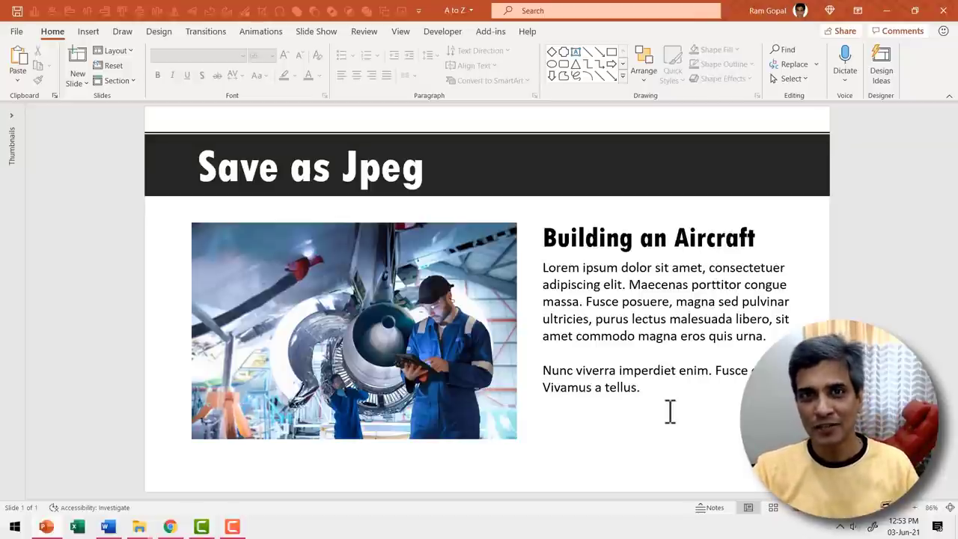
Save just this slide as JPEG File Interchange Format (*.jpg) named 'A to Z' on the Desktop
{"action": "left_click", "coordinate": [16, 32]}
{"action": "left_click", "coordinate": [113, 341]}
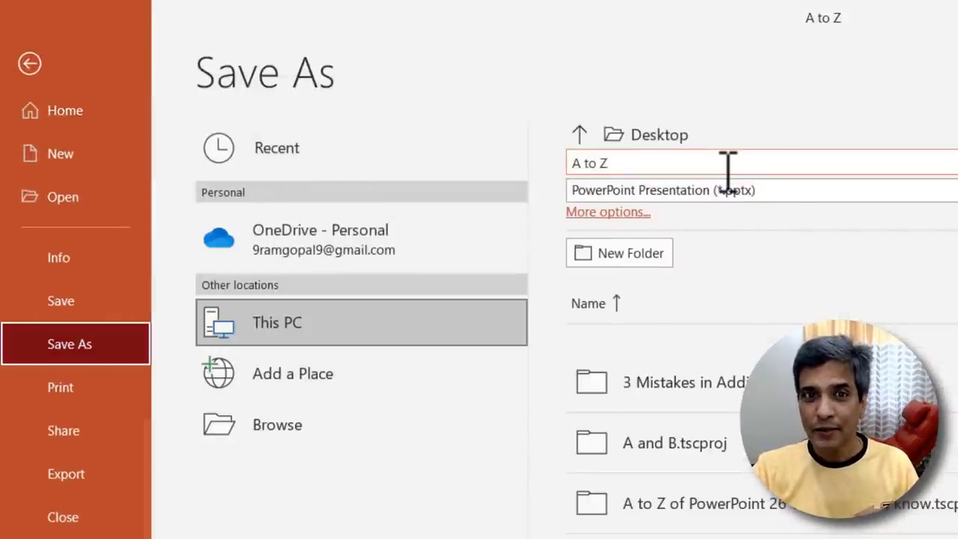
{"action": "left_click", "coordinate": [872, 193]}
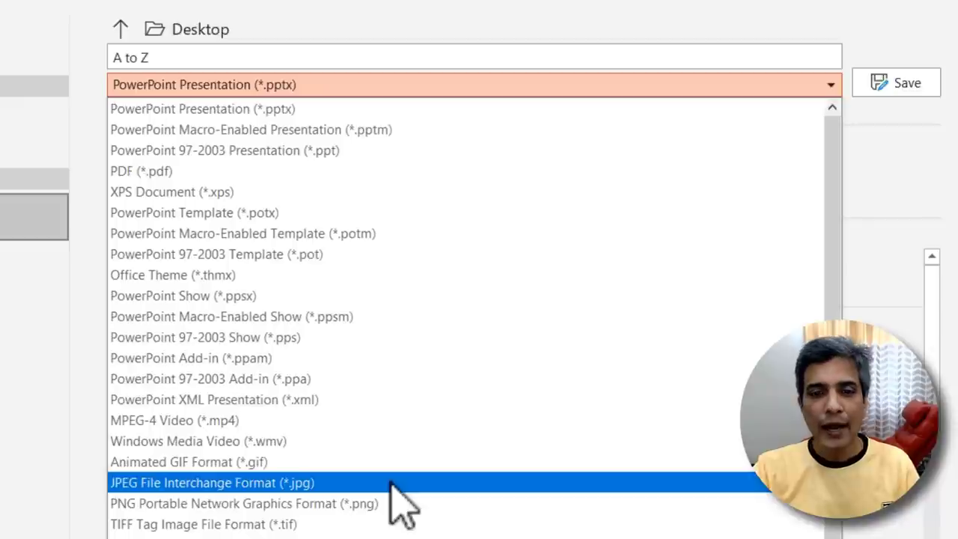
{"action": "left_click", "coordinate": [390, 482]}
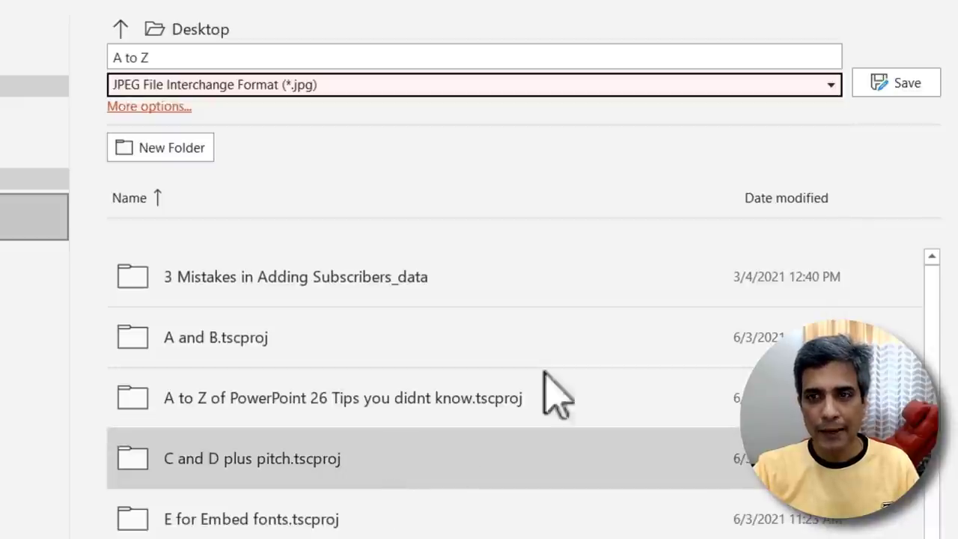
{"action": "left_click", "coordinate": [909, 88]}
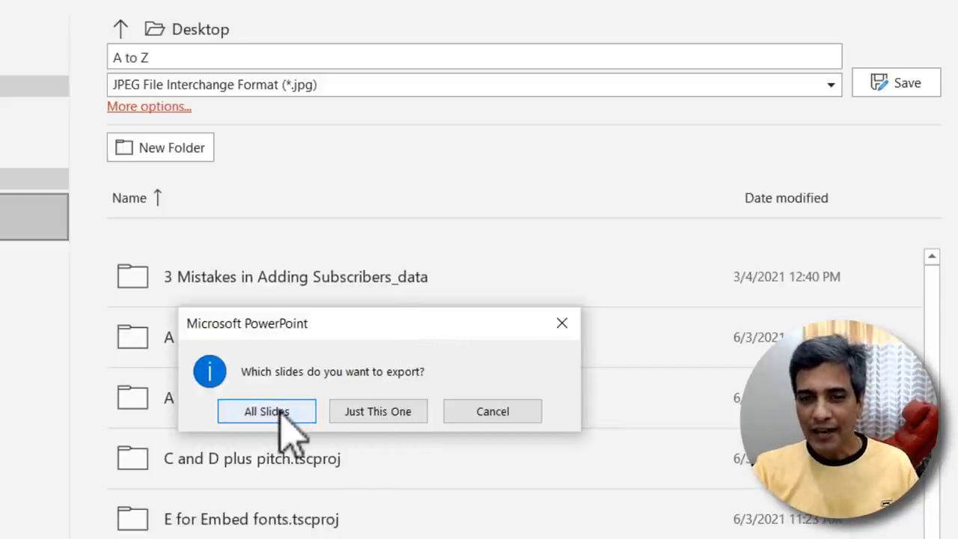
{"action": "left_click", "coordinate": [375, 410]}
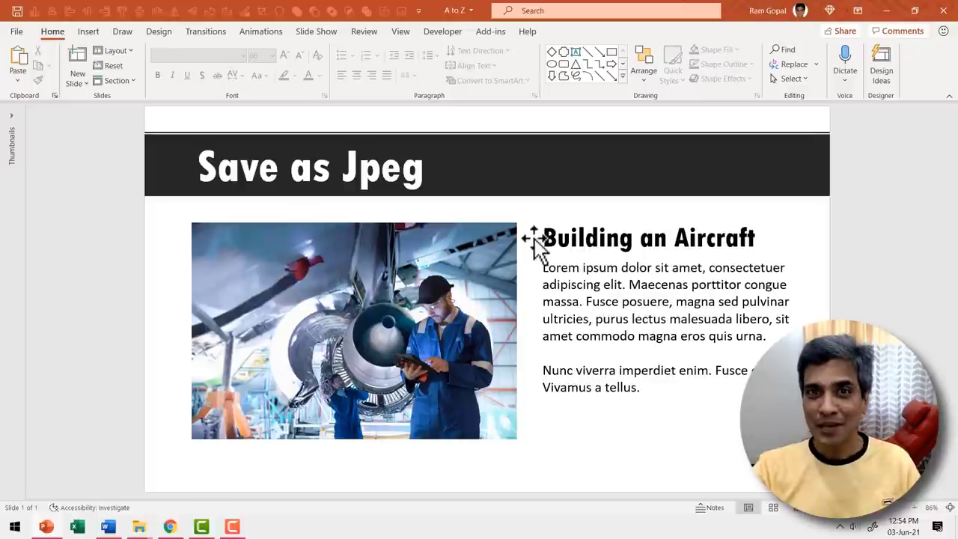
Add a new slide with Ctrl+M and insert the 'A to Z' image from the Desktop onto it
{"action": "key", "text": "ctrl+m"}
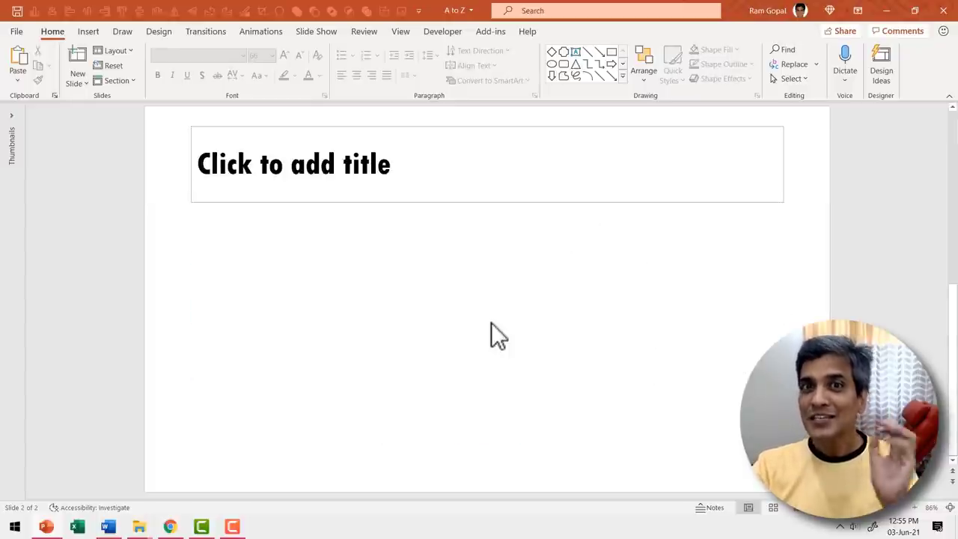
{"action": "left_click", "coordinate": [89, 30]}
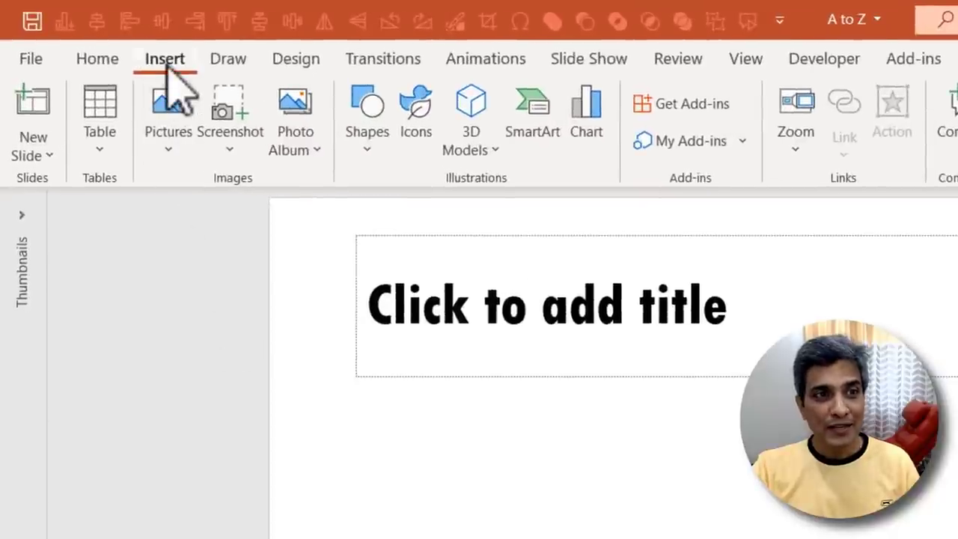
{"action": "left_click", "coordinate": [167, 148]}
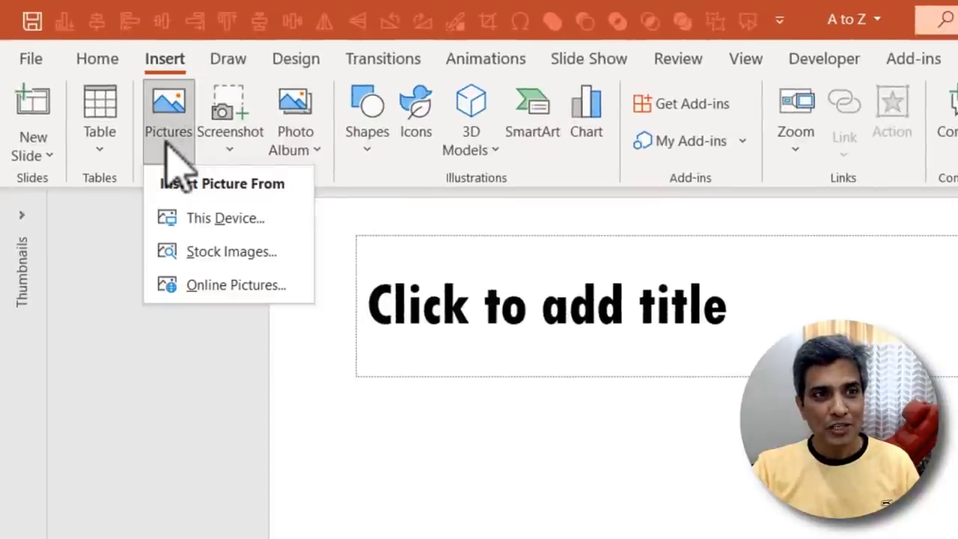
{"action": "left_click", "coordinate": [247, 250]}
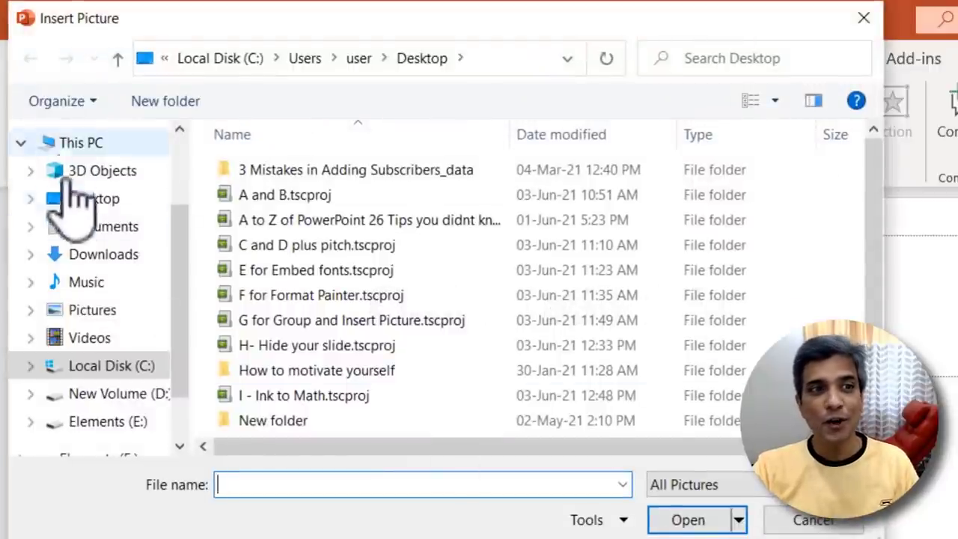
{"action": "left_click", "coordinate": [91, 198]}
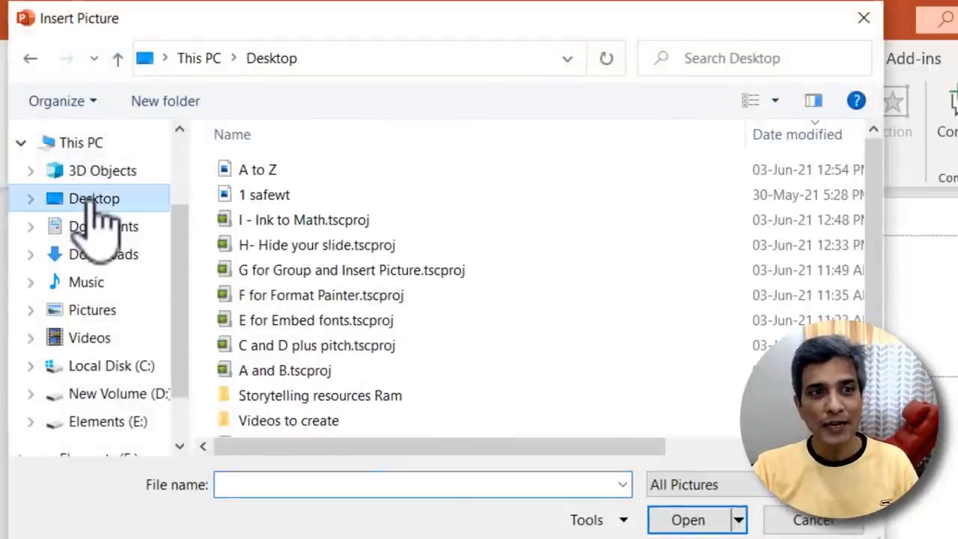
{"action": "left_click", "coordinate": [288, 172]}
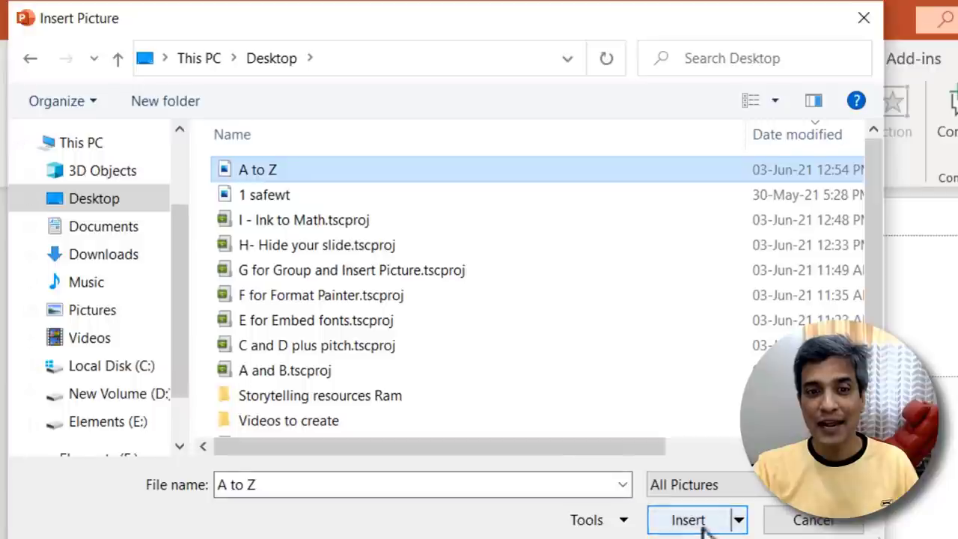
{"action": "left_click", "coordinate": [705, 524]}
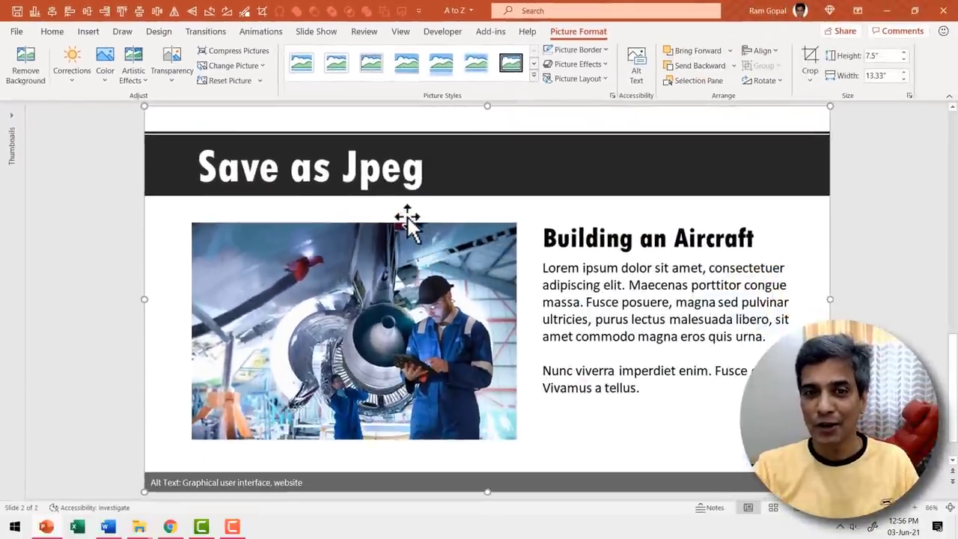
Nudge the inserted image right, then select slide 1's aircraft photo and both text boxes
{"action": "left_click_drag", "start_coordinate": [408, 218], "coordinate": [443, 232]}
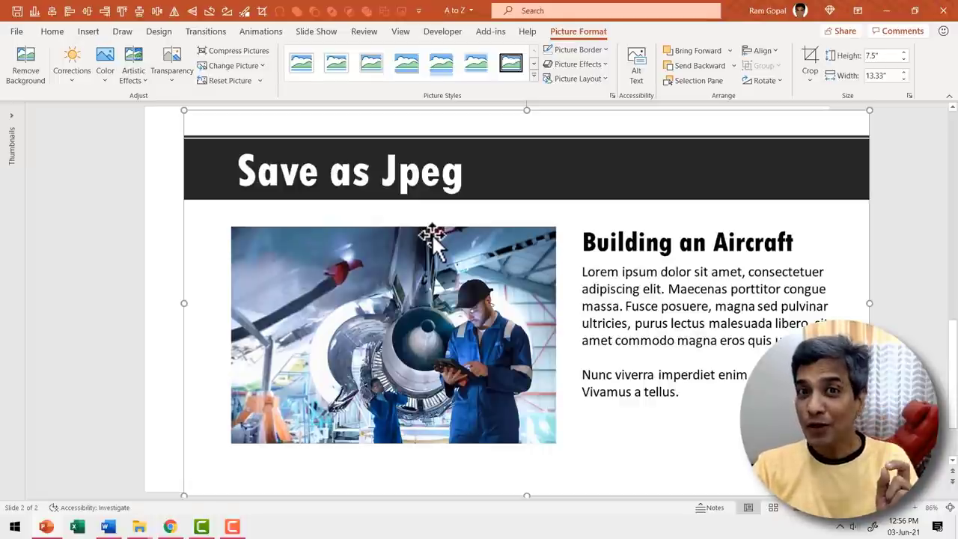
{"action": "scroll", "coordinate": [700, 407], "scroll_direction": "up", "scroll_amount": 1}
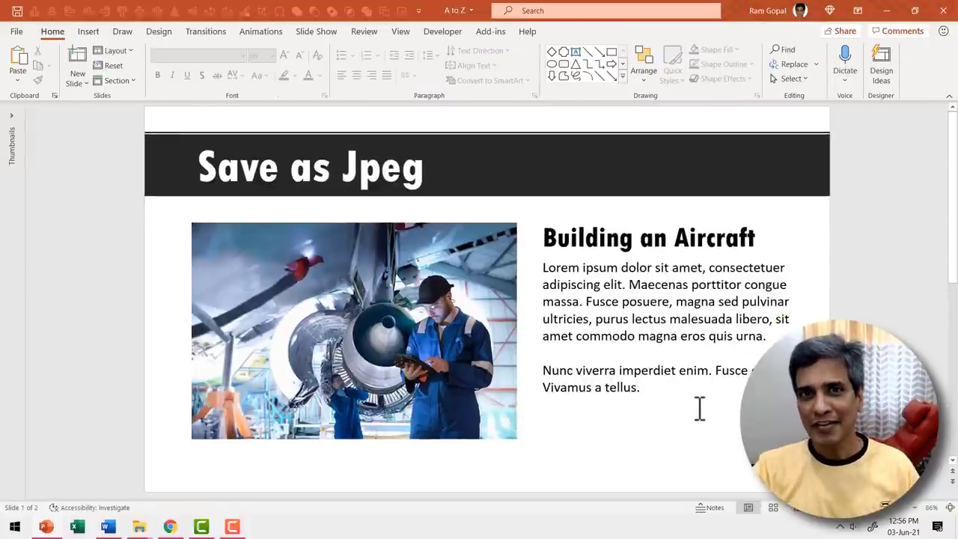
{"action": "left_click_drag", "start_coordinate": [871, 473], "coordinate": [120, 190]}
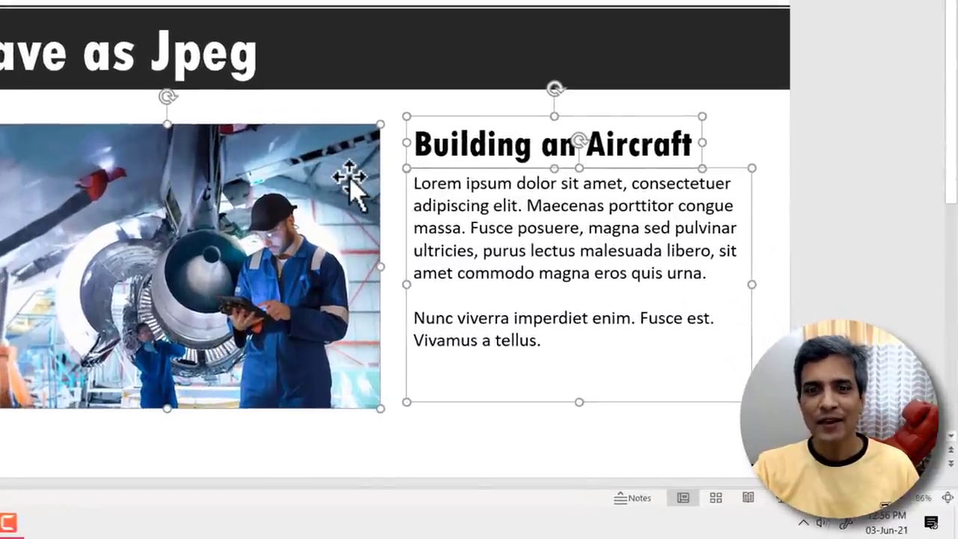
{"action": "right_click", "coordinate": [490, 260]}
Save the selected objects as a picture named 'Sample' on the Desktop
{"action": "left_click", "coordinate": [418, 394]}
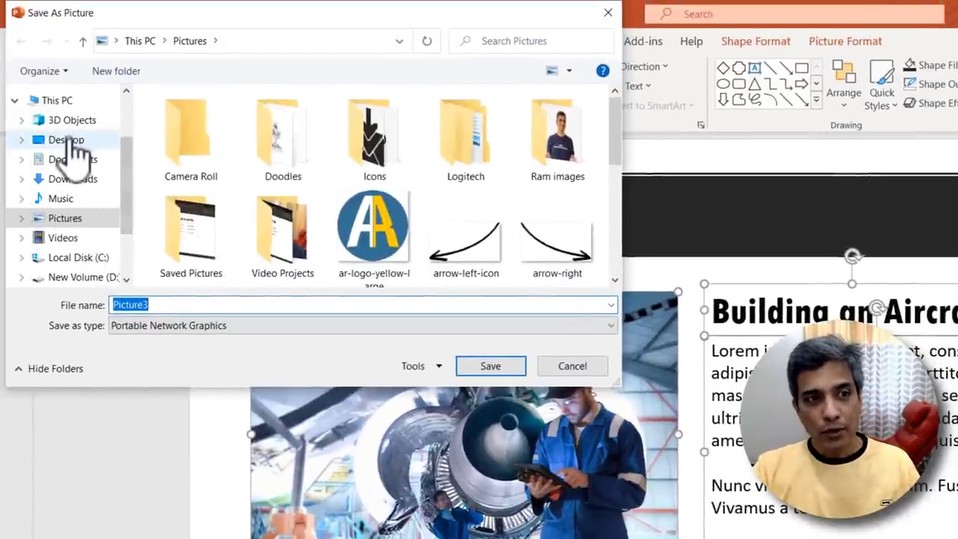
{"action": "left_click", "coordinate": [0, 35]}
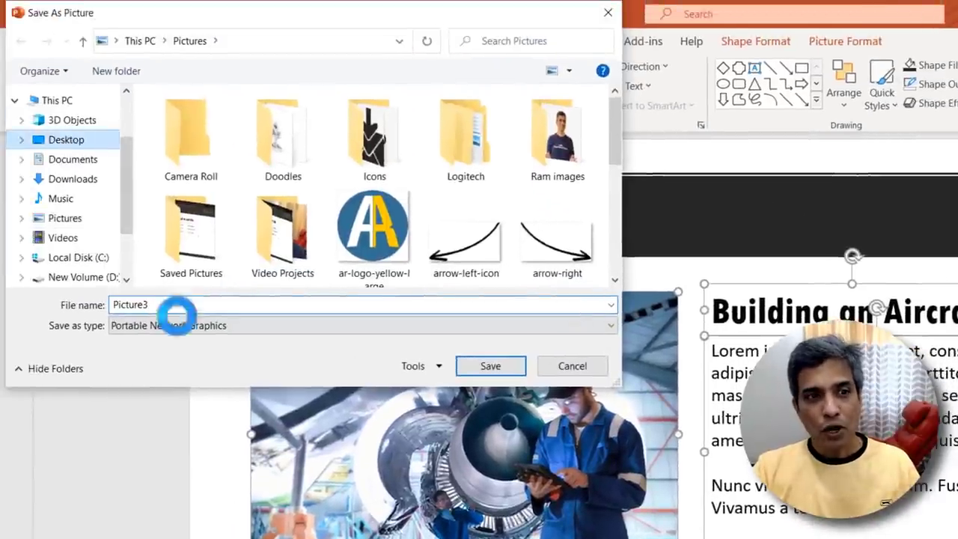
{"action": "double_click", "coordinate": [191, 304]}
{"action": "type", "text": "Sample"}
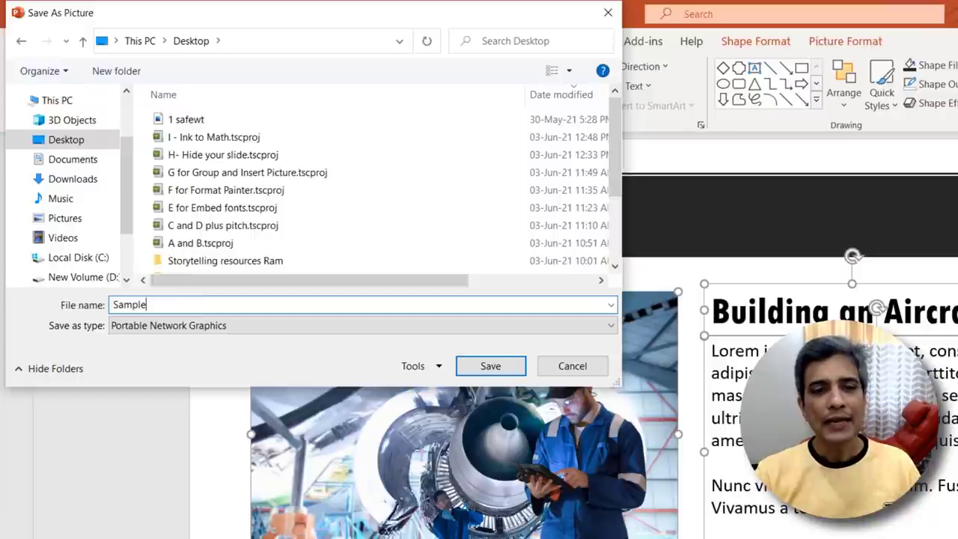
{"action": "left_click", "coordinate": [505, 368]}
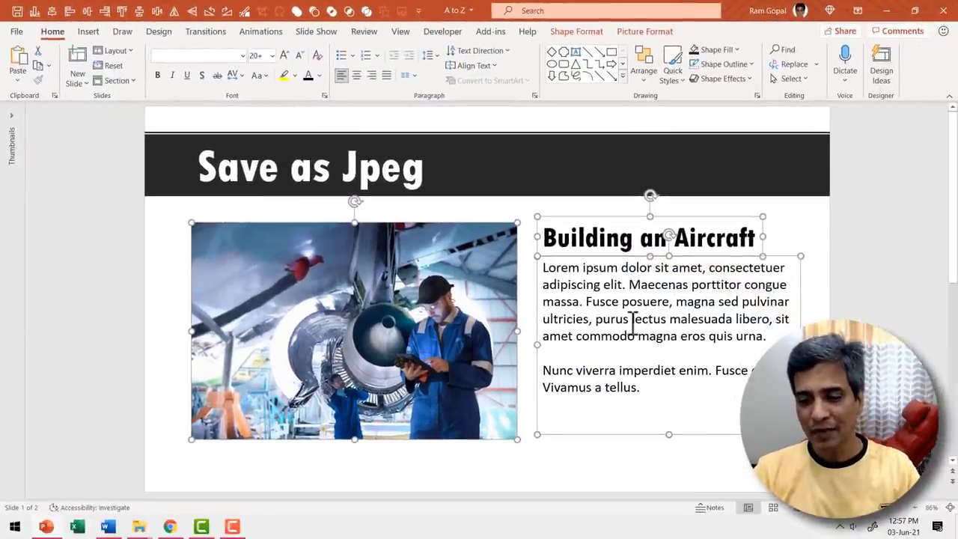
Insert the 'Sample' image from the Desktop onto slide 2 and move it below the title
{"action": "scroll", "coordinate": [634, 320], "scroll_direction": "down", "scroll_amount": 2}
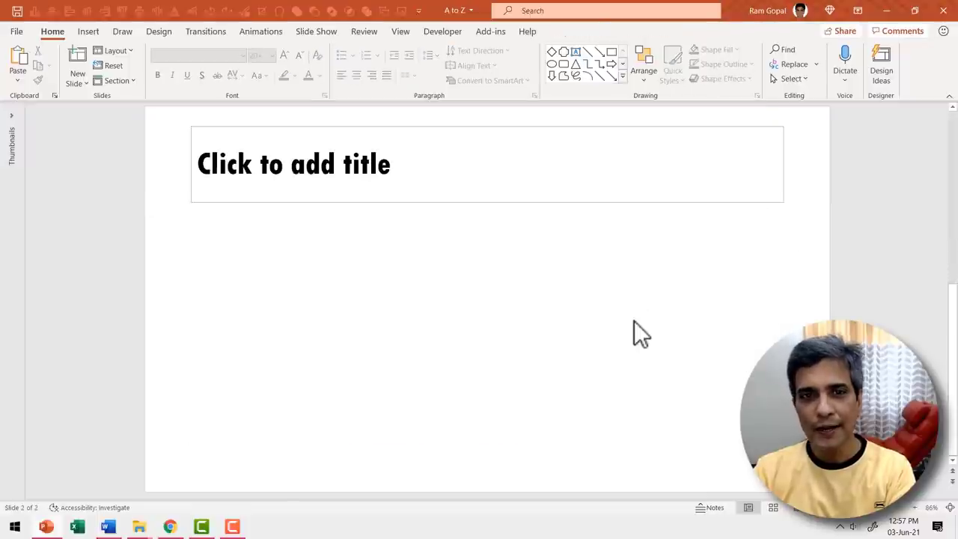
{"action": "left_click", "coordinate": [90, 31]}
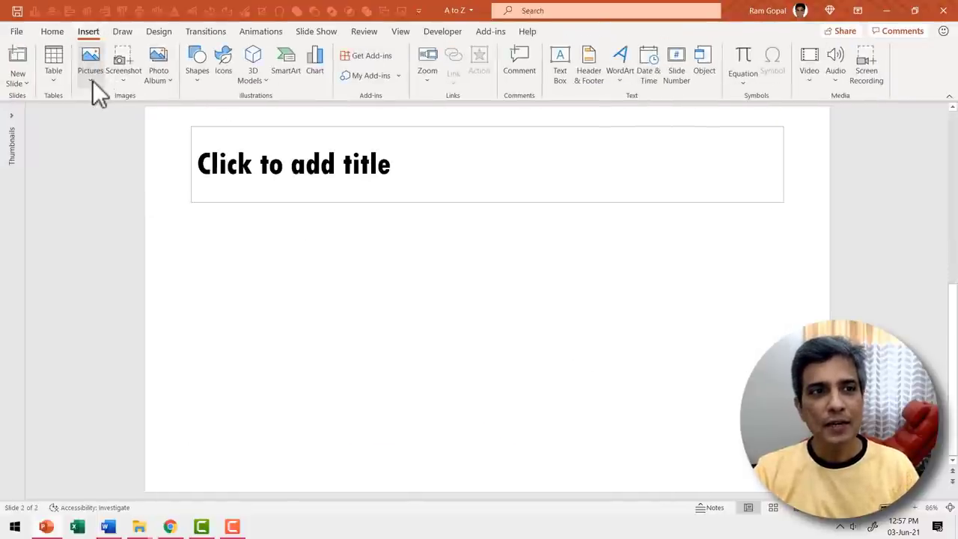
{"action": "left_click", "coordinate": [89, 82]}
{"action": "left_click", "coordinate": [118, 120]}
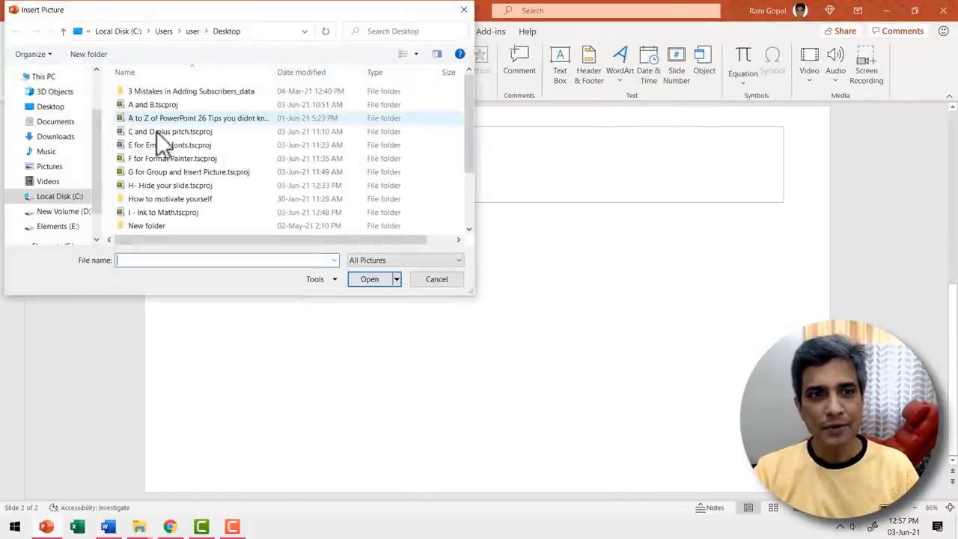
{"action": "left_click", "coordinate": [58, 107]}
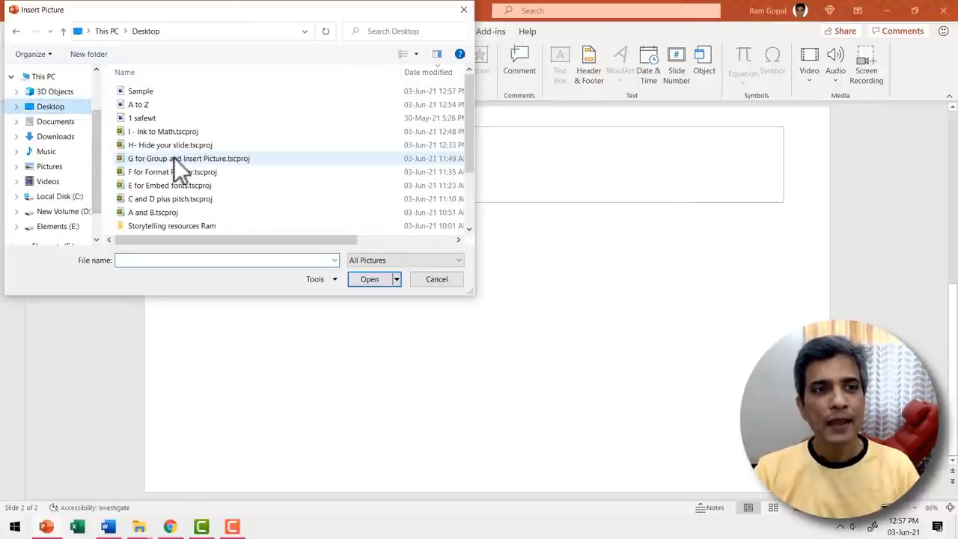
{"action": "left_click", "coordinate": [162, 92]}
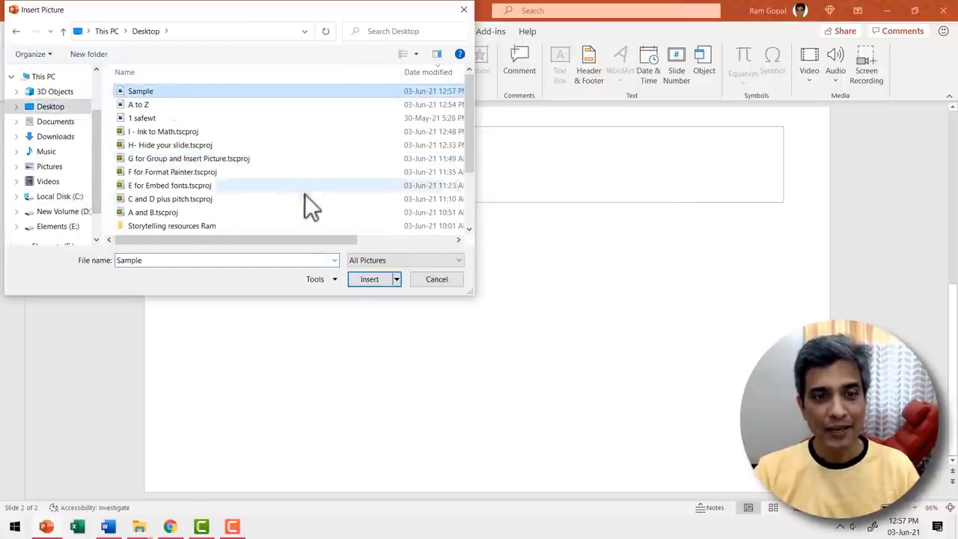
{"action": "left_click", "coordinate": [369, 281]}
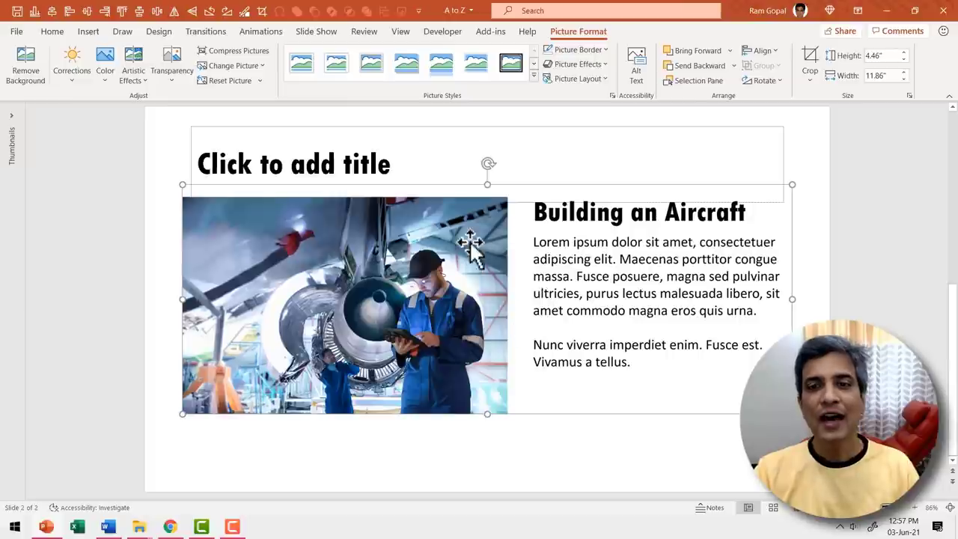
{"action": "left_click_drag", "start_coordinate": [470, 247], "coordinate": [481, 271]}
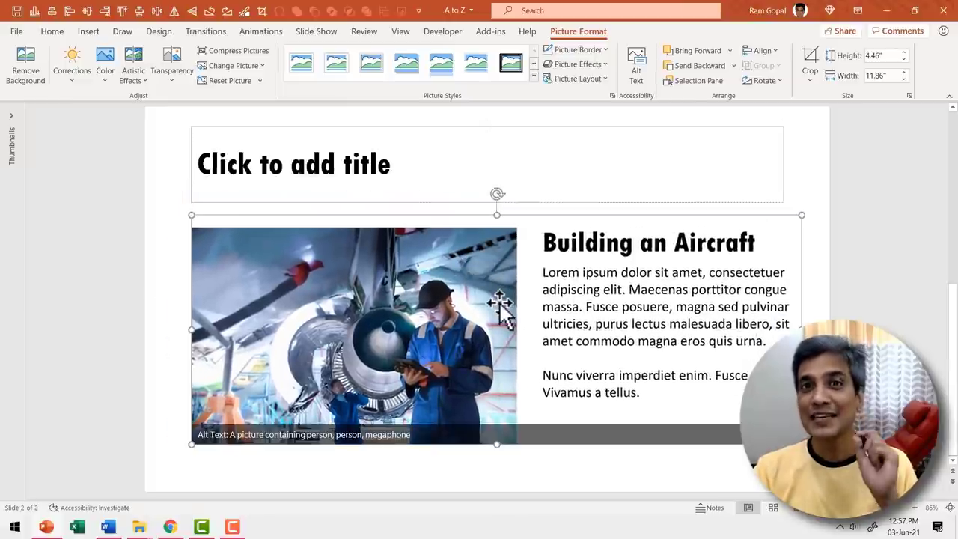